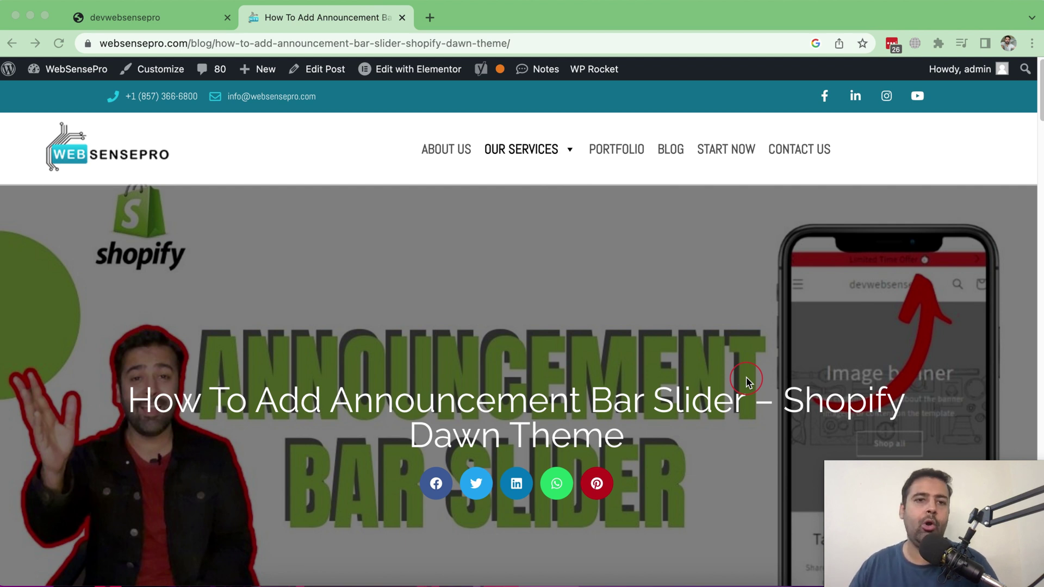
- Copy the store address and open the store's /admin page in a new tab
{"action": "left_click", "coordinate": [143, 18]}
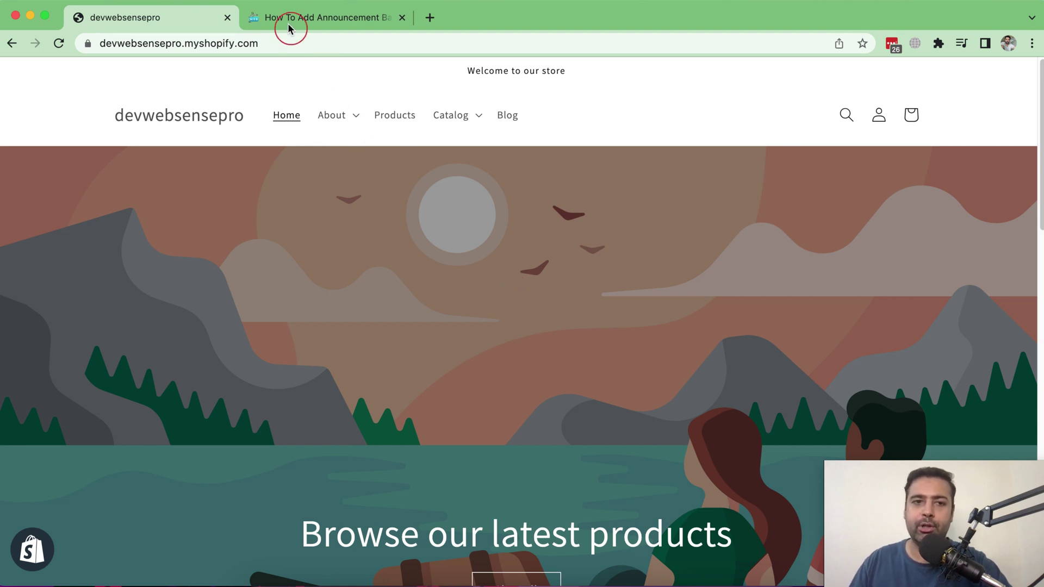
{"action": "left_click_drag", "start_coordinate": [466, 71], "coordinate": [567, 71]}
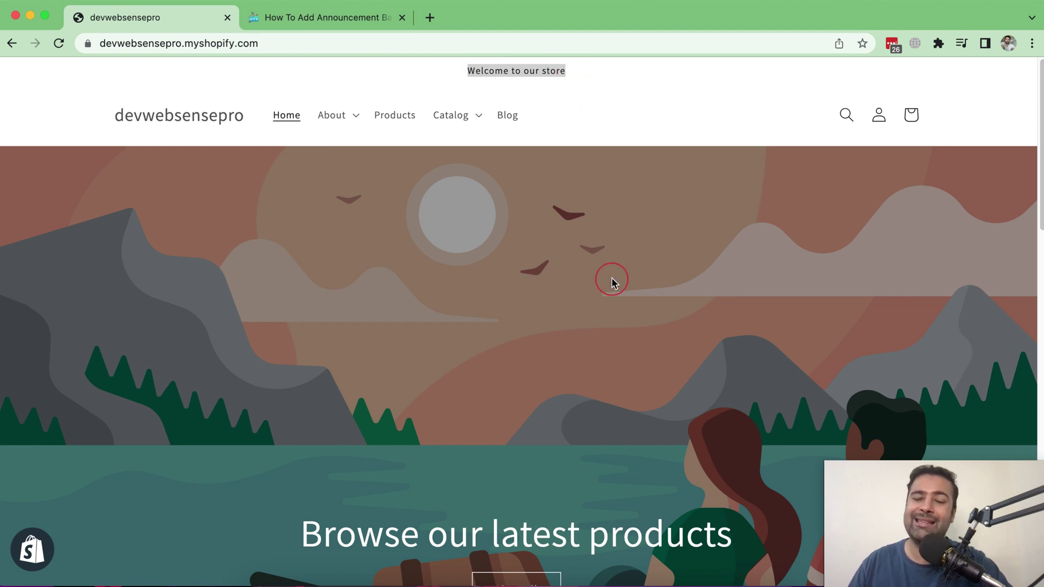
{"action": "left_click", "coordinate": [298, 43]}
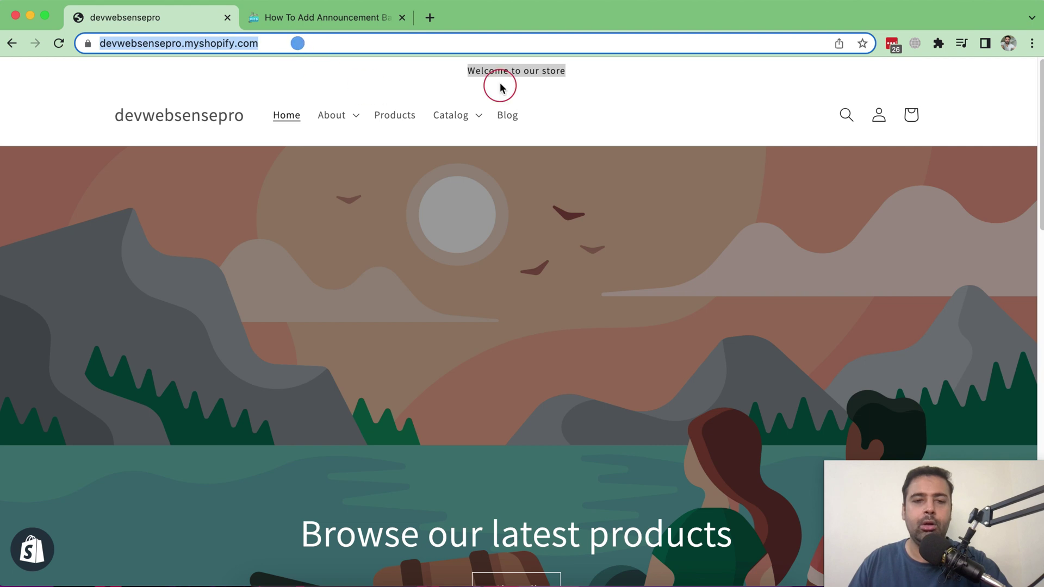
{"action": "left_click", "coordinate": [430, 22]}
{"action": "left_click_drag", "start_coordinate": [432, 27], "coordinate": [361, 28]}
{"action": "type", "text": "https://devwebsensepro.myshopify.com/"}
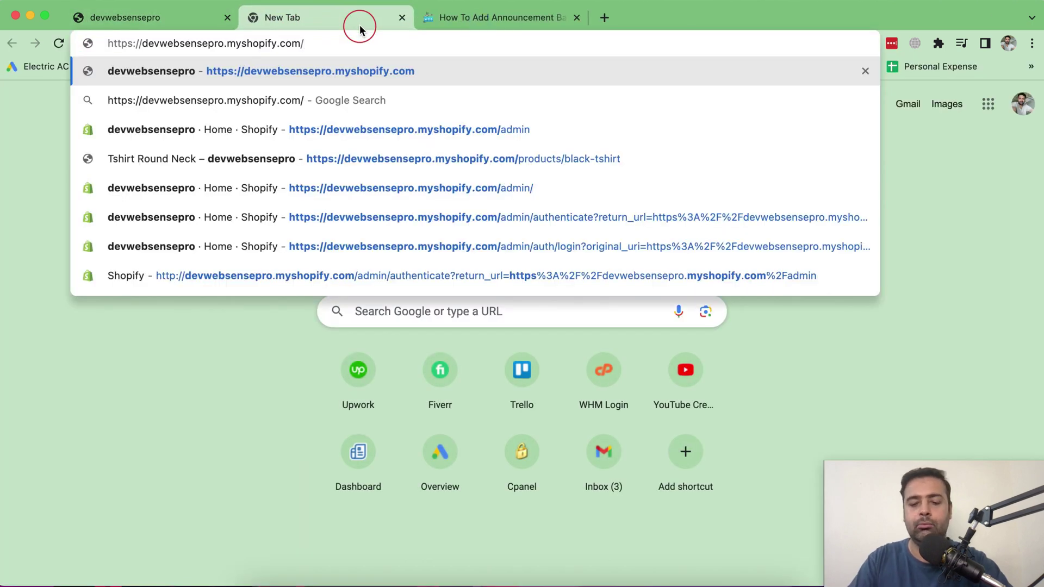
{"action": "type", "text": "admin"}
{"action": "key", "text": "Return"}
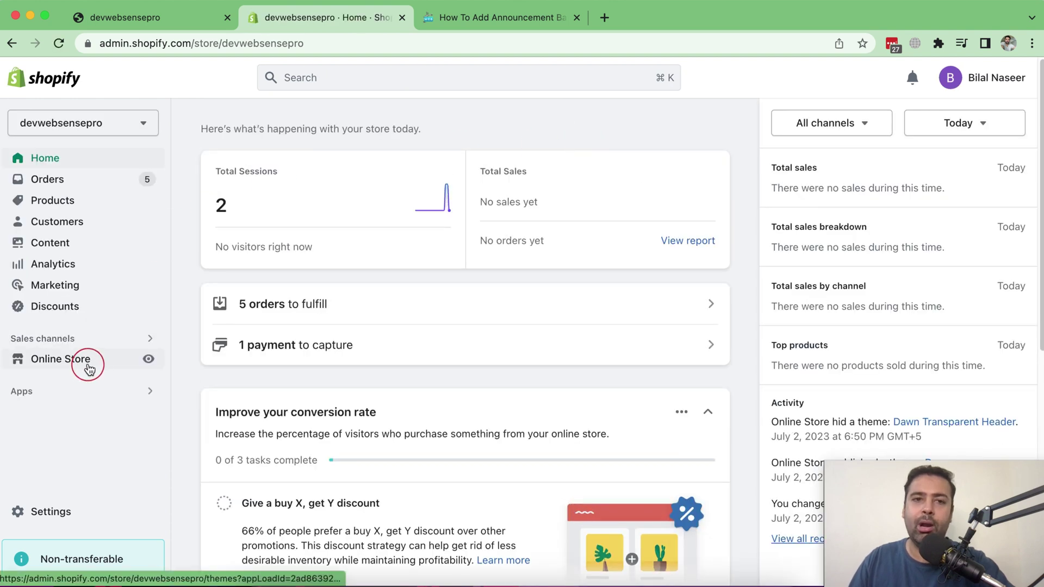
- Go to Online Store themes and start customizing the Dawn theme
{"action": "left_click", "coordinate": [88, 368]}
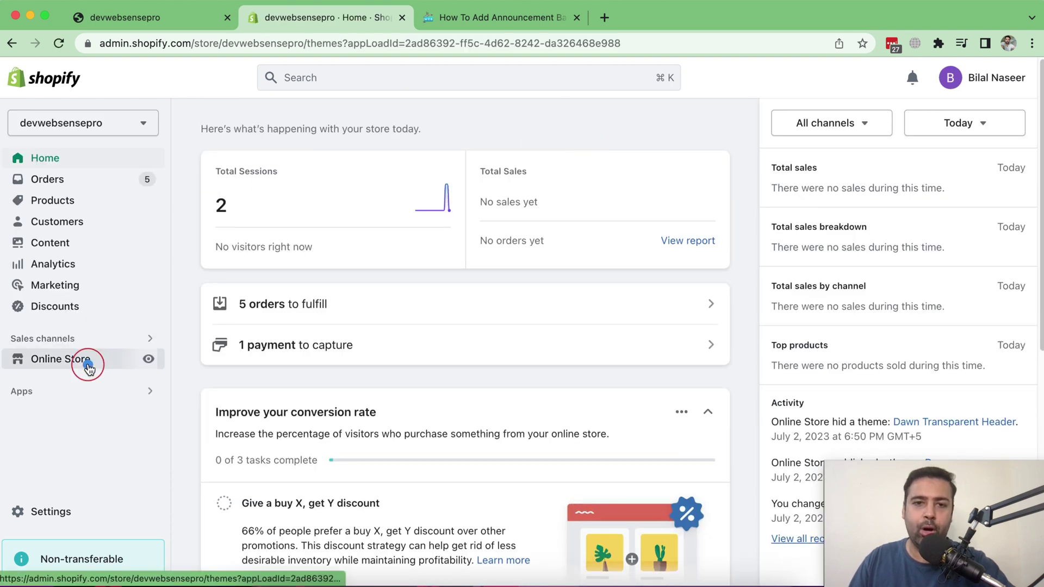
{"action": "scroll", "coordinate": [802, 144], "scroll_direction": "down", "scroll_amount": 5}
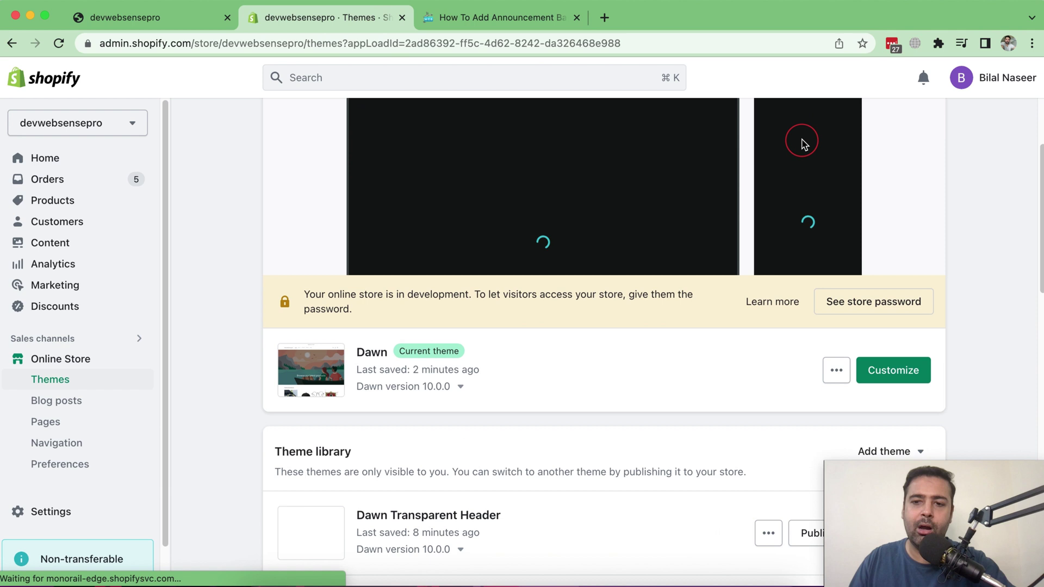
{"action": "scroll", "coordinate": [711, 306], "scroll_direction": "down", "scroll_amount": 2}
{"action": "left_click", "coordinate": [903, 343]}
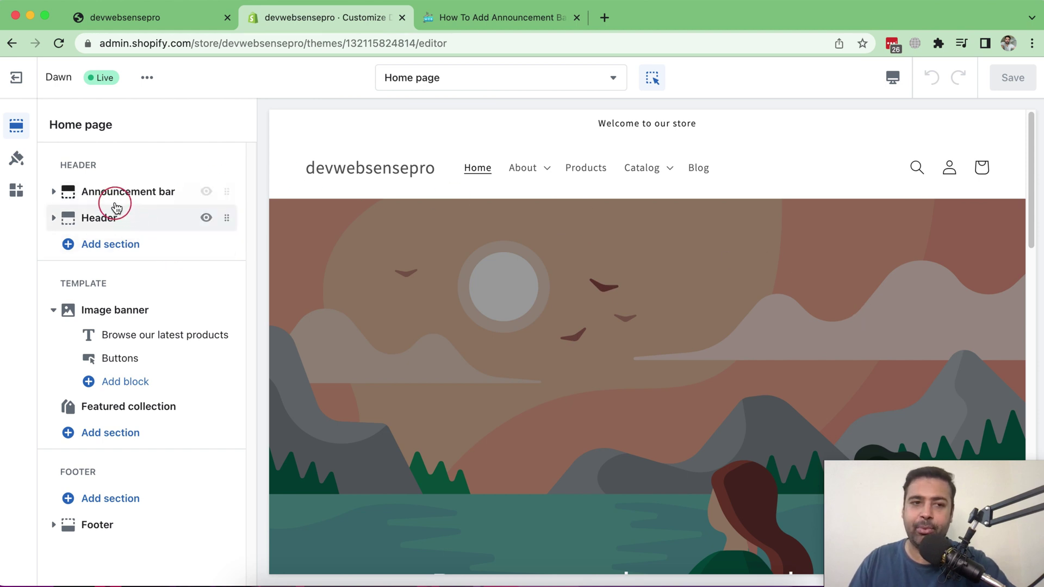
{"action": "mouse_move", "coordinate": [127, 192]}
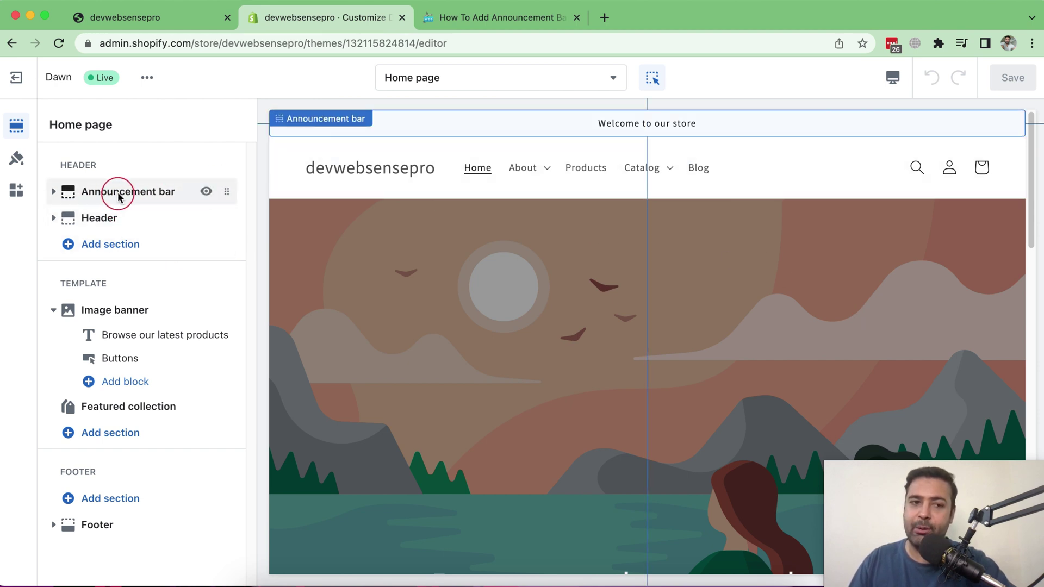
- Tick Auto-rotate slides in the announcement bar settings
{"action": "left_click", "coordinate": [119, 196]}
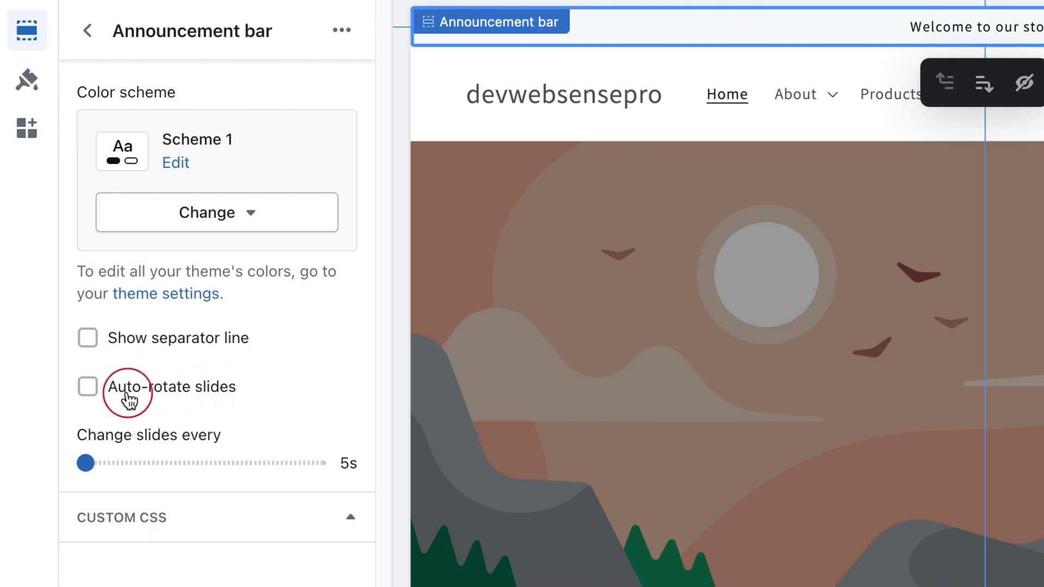
{"action": "left_click", "coordinate": [90, 389]}
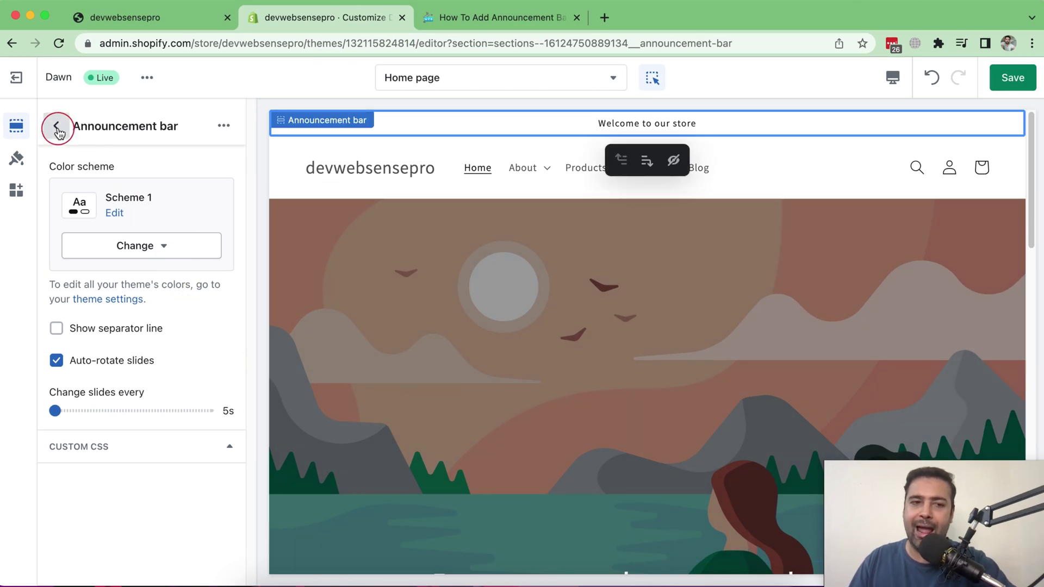
{"action": "left_click", "coordinate": [58, 130]}
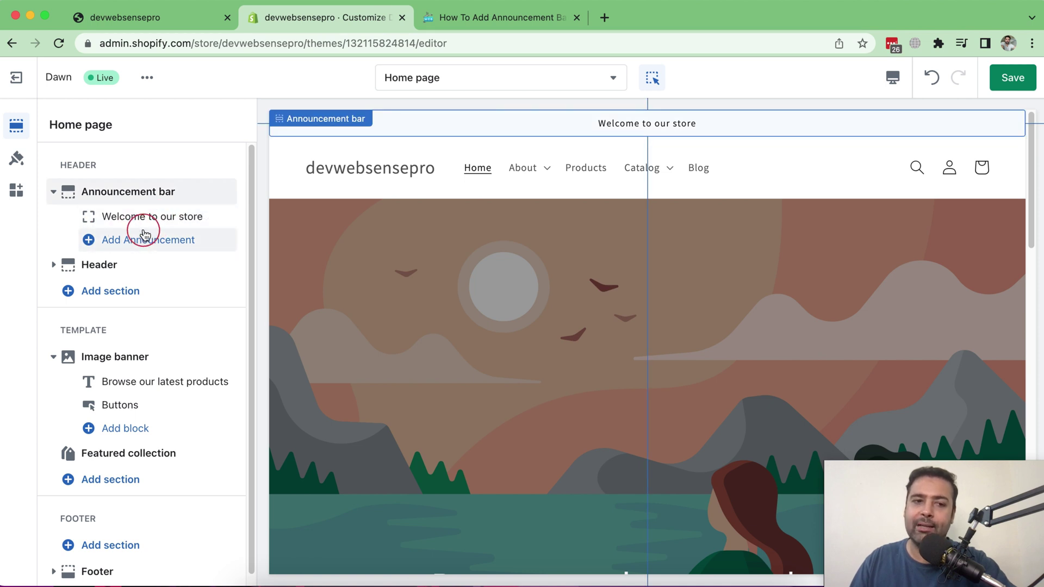
{"action": "mouse_move", "coordinate": [728, 140]}
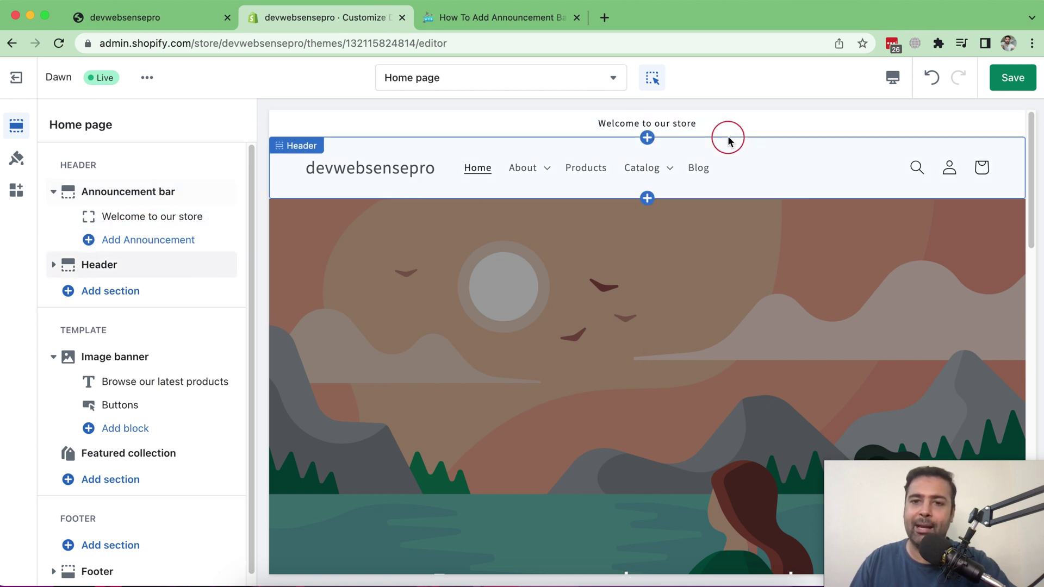
- Add an announcement reading 'Special discount on new collection'
{"action": "left_click", "coordinate": [133, 240]}
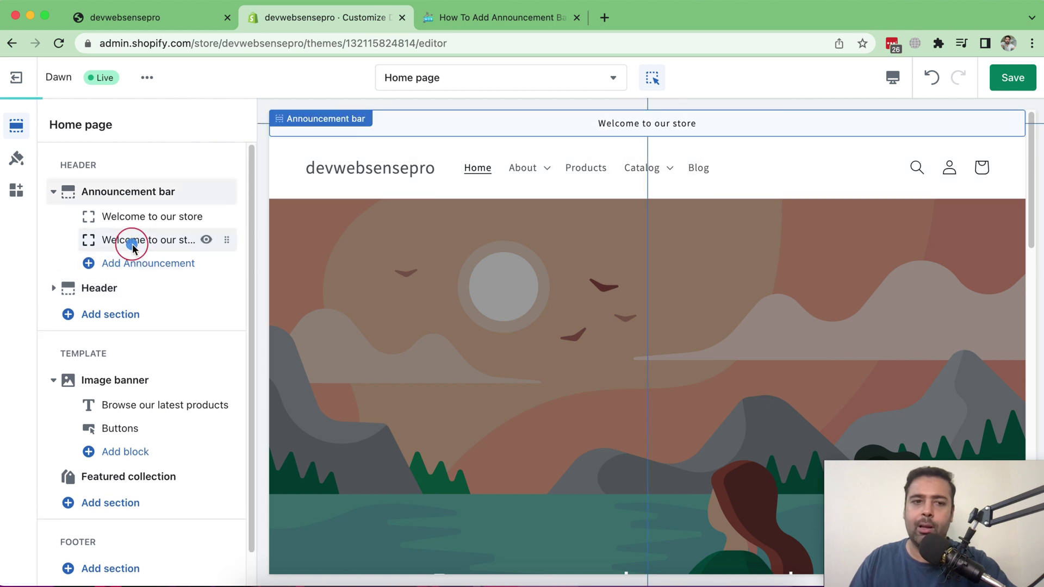
{"action": "triple_click", "coordinate": [131, 191]}
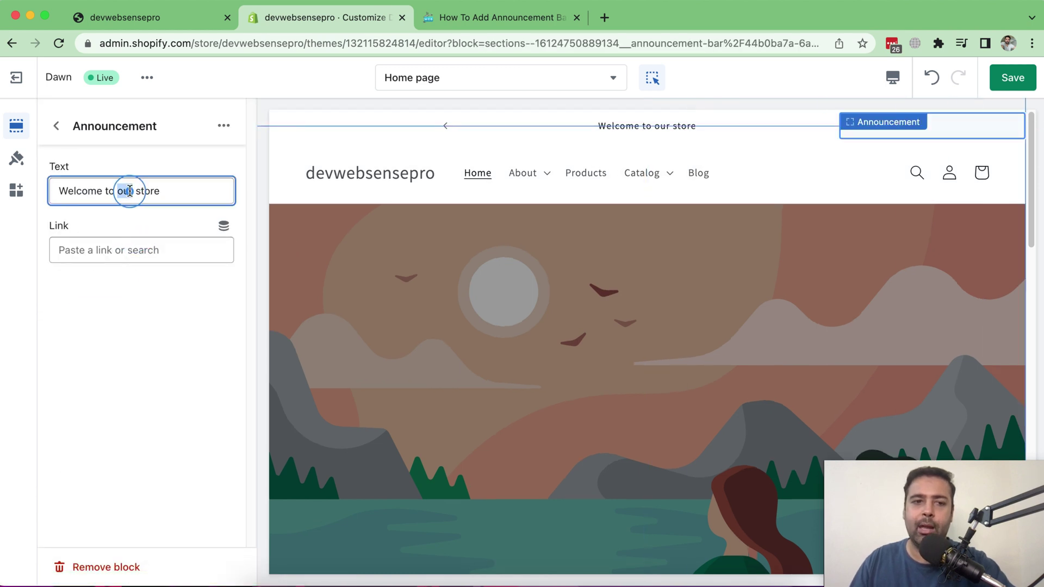
{"action": "type", "text": "S"}
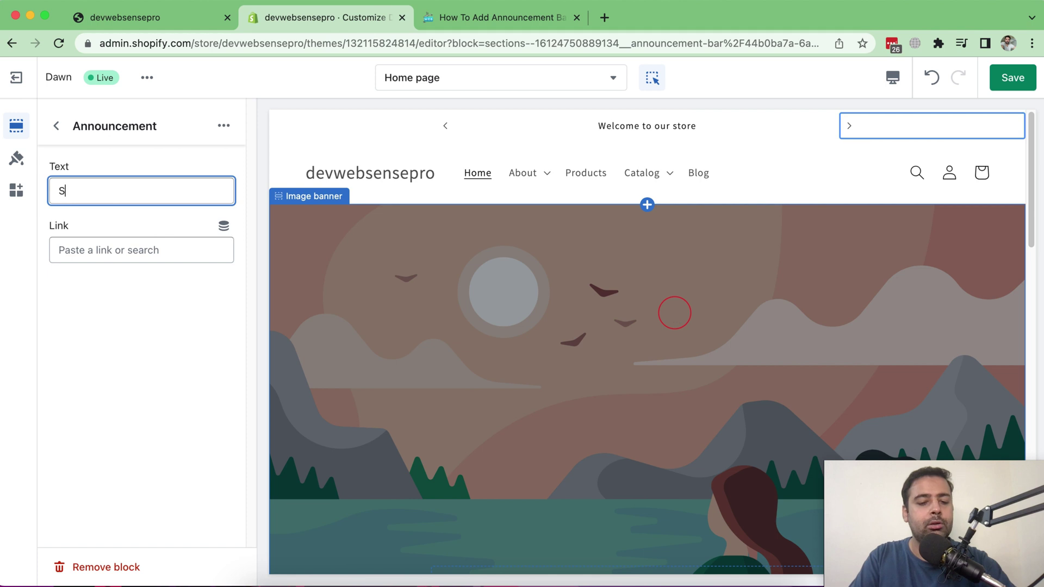
{"action": "type", "text": "pecial discou"}
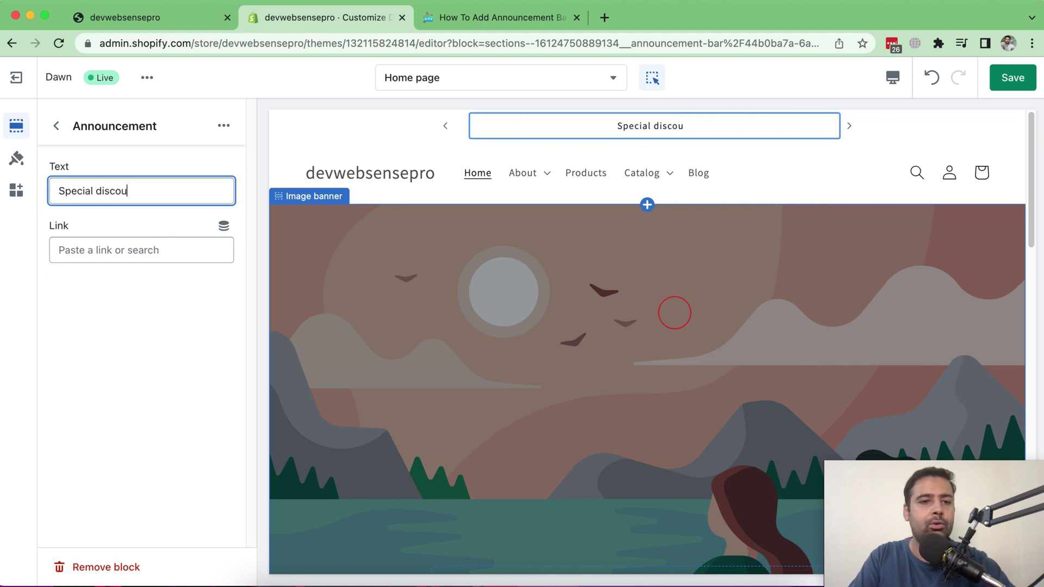
{"action": "type", "text": "nt on new collect"}
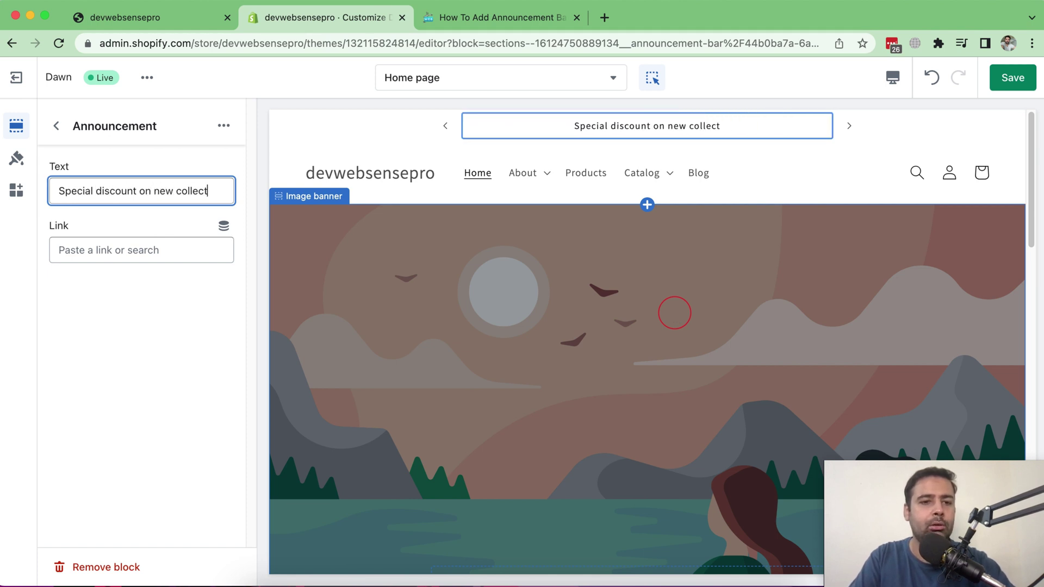
{"action": "type", "text": "ion"}
{"action": "left_click", "coordinate": [56, 125]}
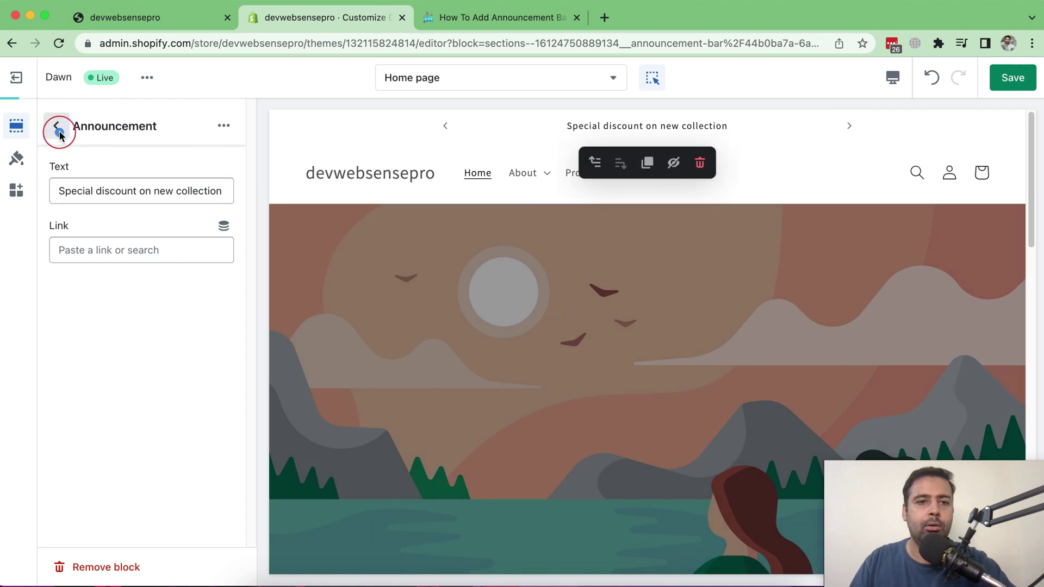
- Add a third announcement with the 20off coupon code for 20% discount
{"action": "left_click", "coordinate": [166, 271]}
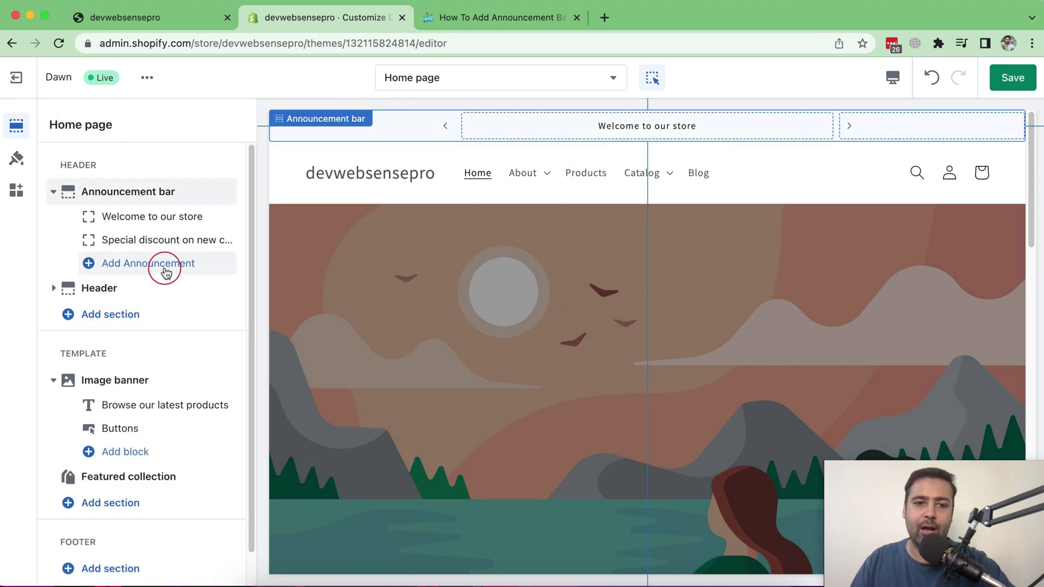
{"action": "left_click", "coordinate": [154, 270]}
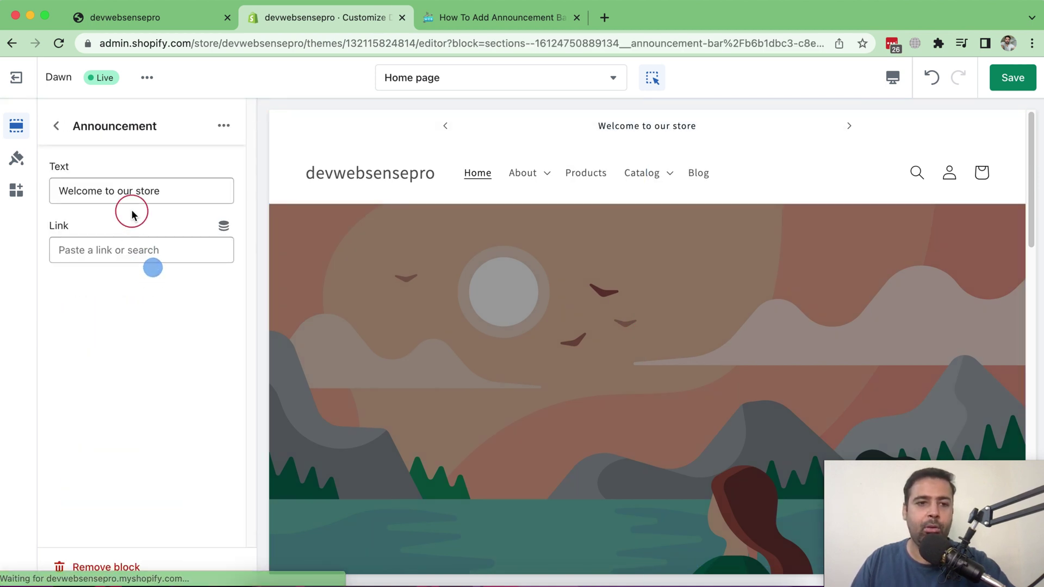
{"action": "triple_click", "coordinate": [134, 188]}
{"action": "type", "text": "Use coupon"}
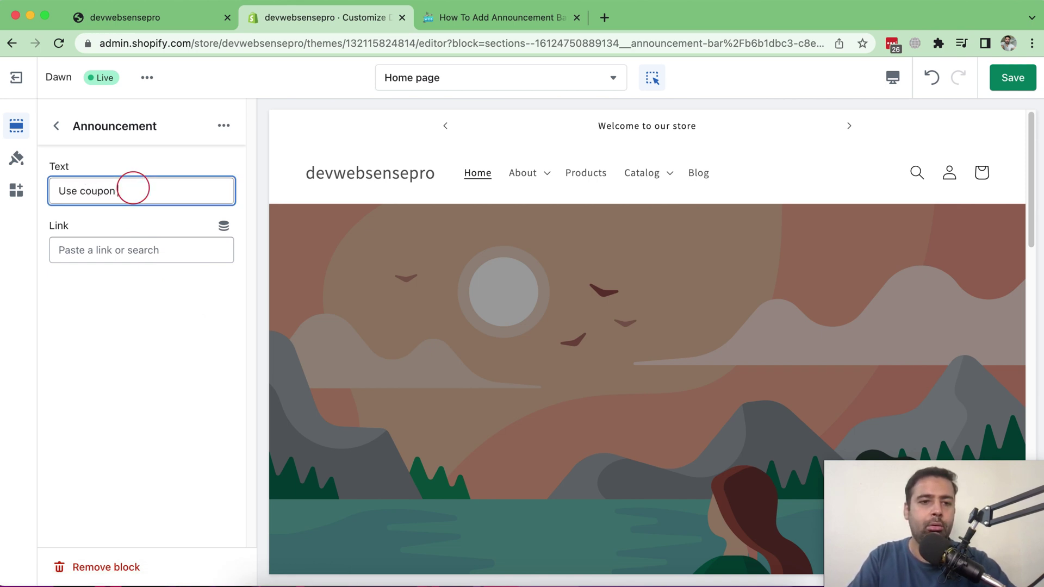
{"action": "type", "text": "code 20\""}
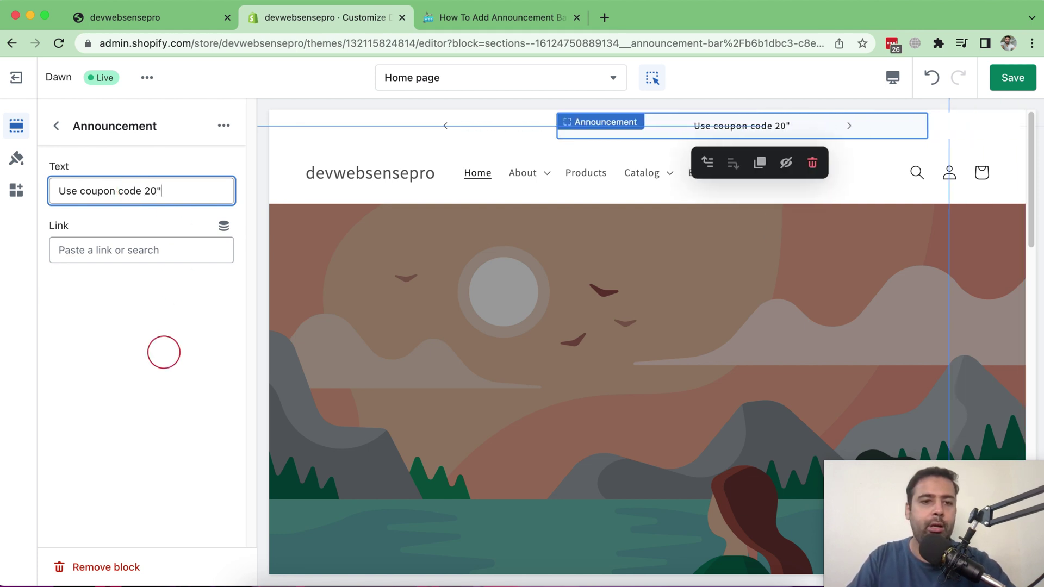
{"action": "key", "text": "BackSpace"}
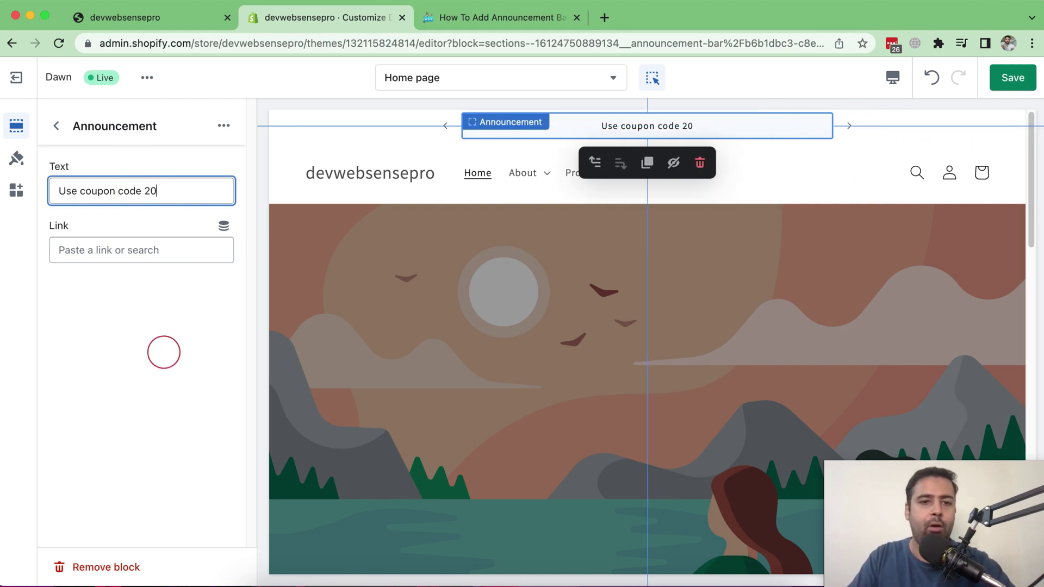
{"action": "key", "text": "BackSpace"}
{"action": "key", "text": "BackSpace"}
{"action": "type", "text": "20off\""}
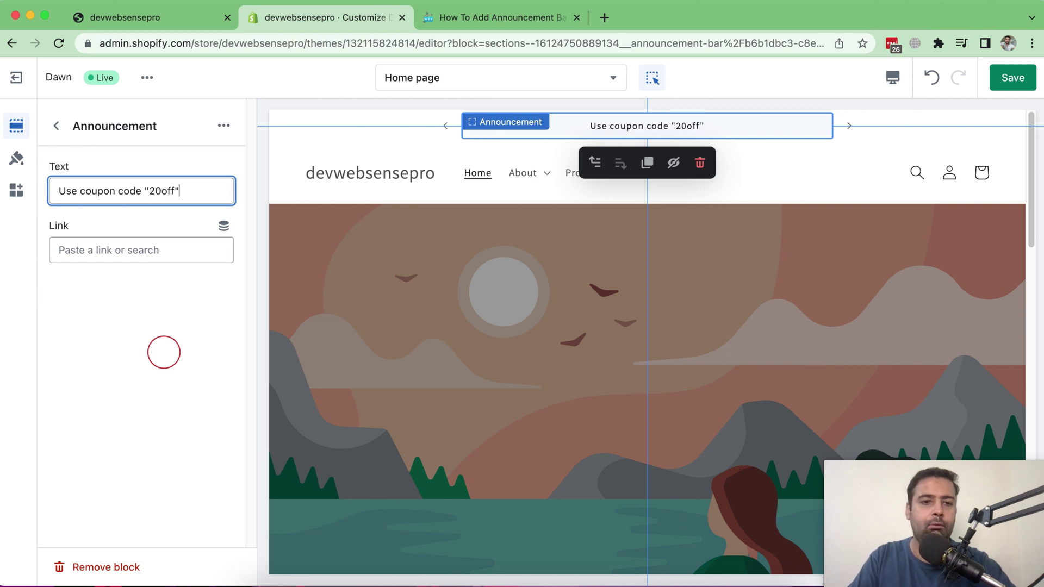
{"action": "type", "text": " for "}
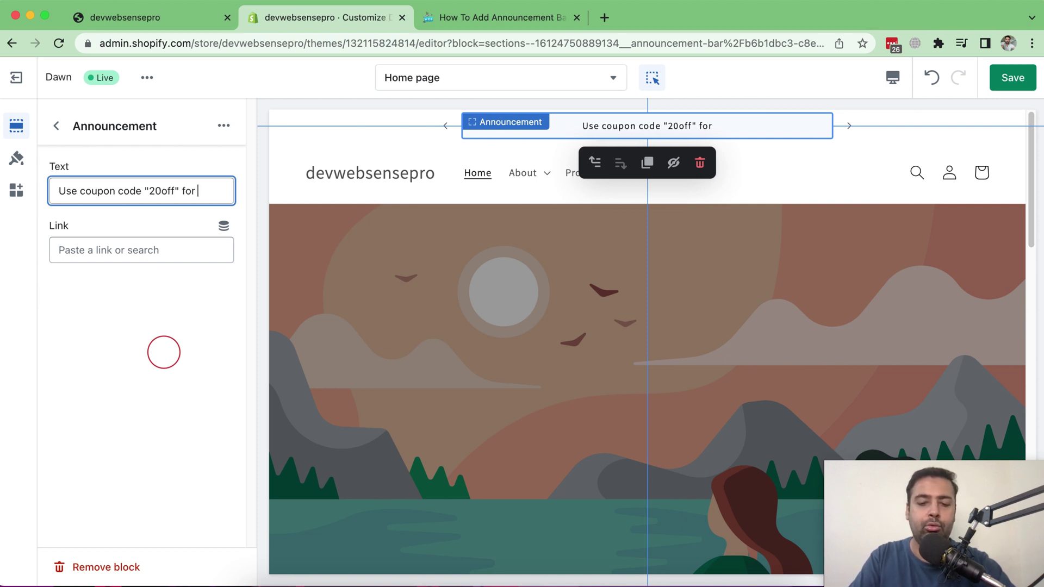
{"action": "type", "text": "20% discount"}
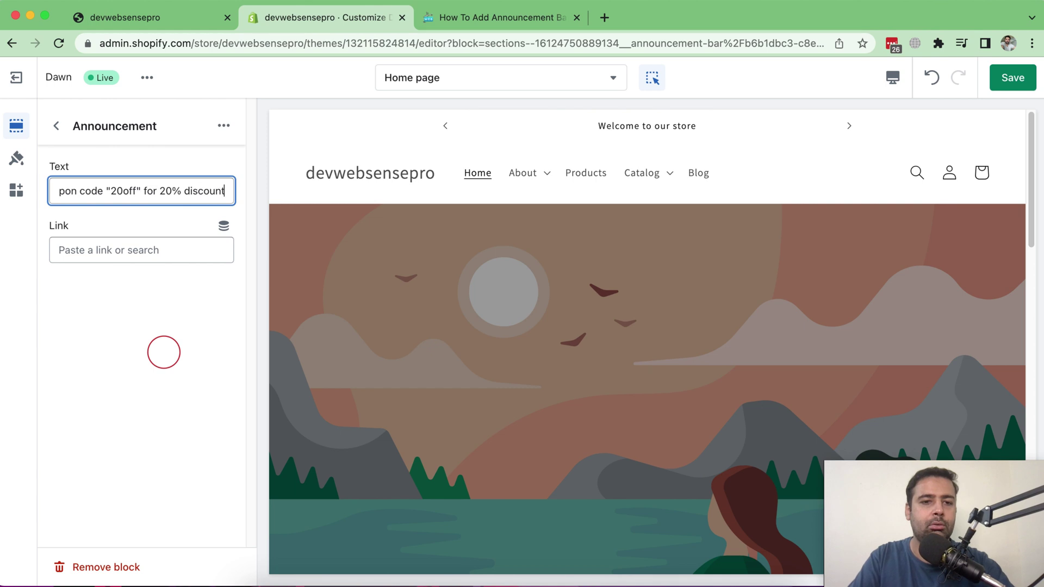
{"action": "left_click", "coordinate": [56, 127]}
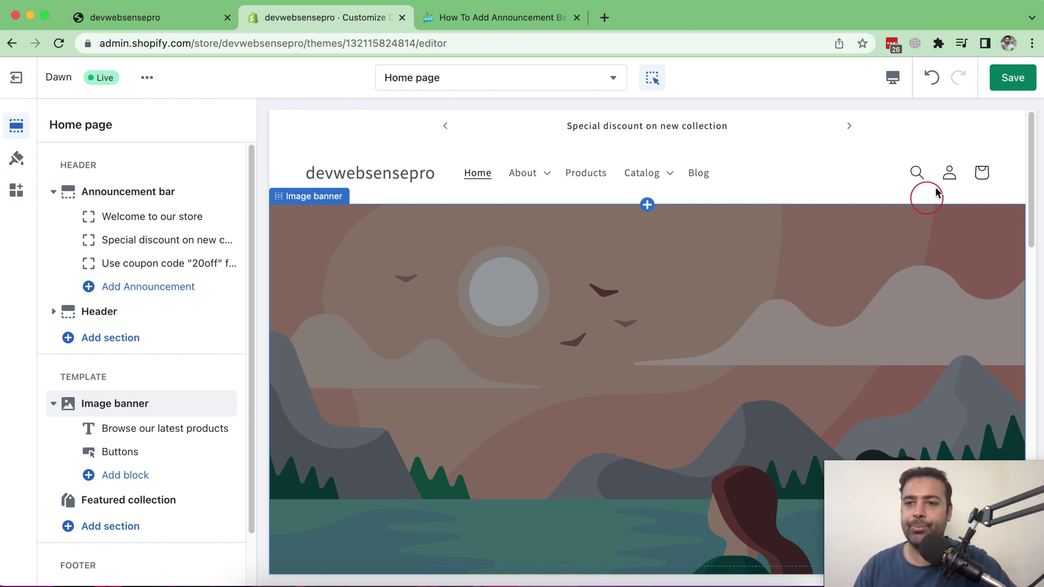
- Save the theme and reload the storefront to see the rotating announcements
{"action": "left_click", "coordinate": [1010, 78]}
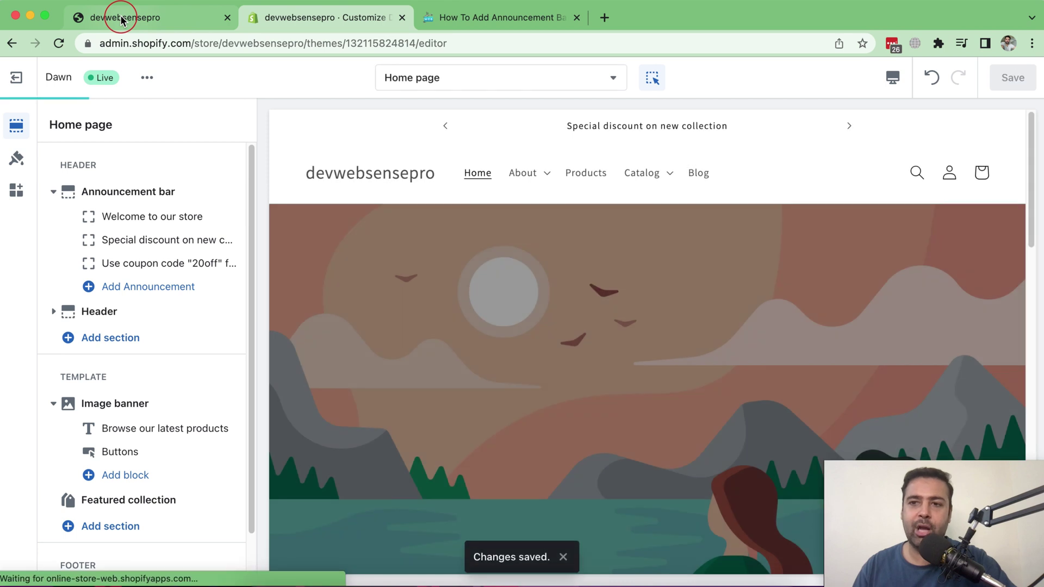
{"action": "left_click", "coordinate": [121, 20]}
{"action": "left_click", "coordinate": [60, 44]}
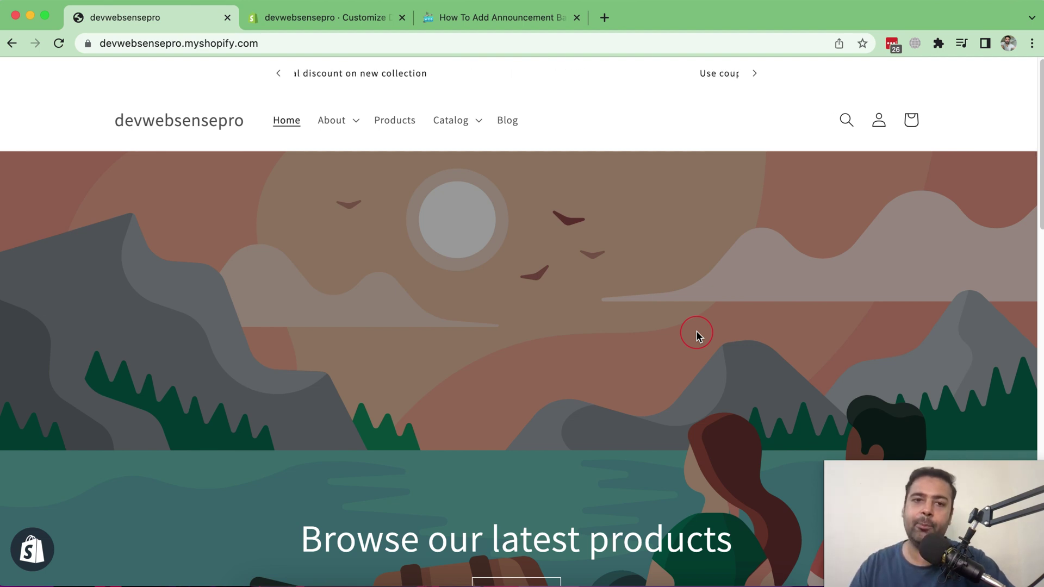
- Set the announcement bar's slide change interval to 5 seconds
{"action": "left_click", "coordinate": [356, 22]}
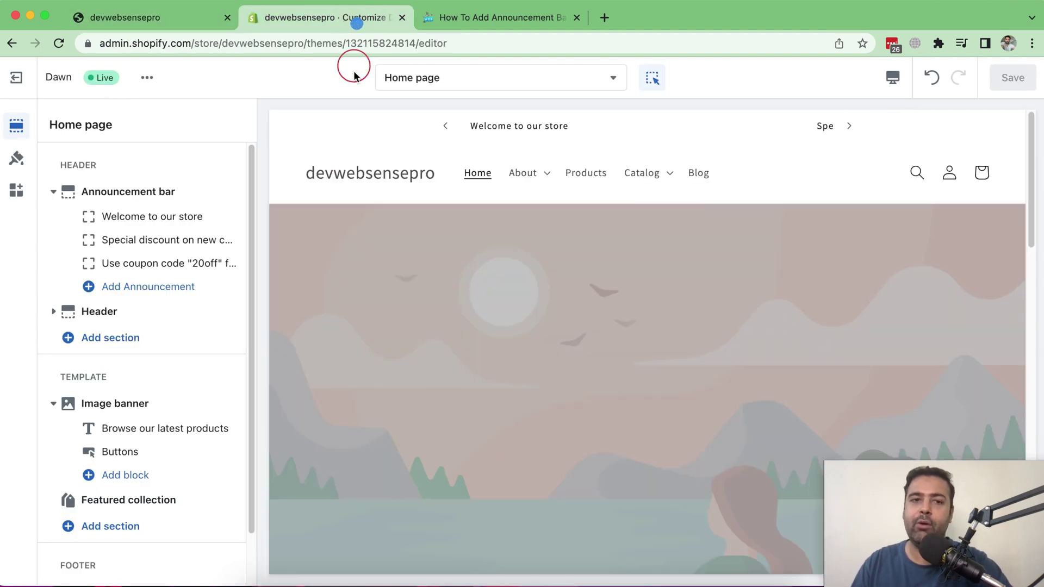
{"action": "left_click", "coordinate": [124, 194]}
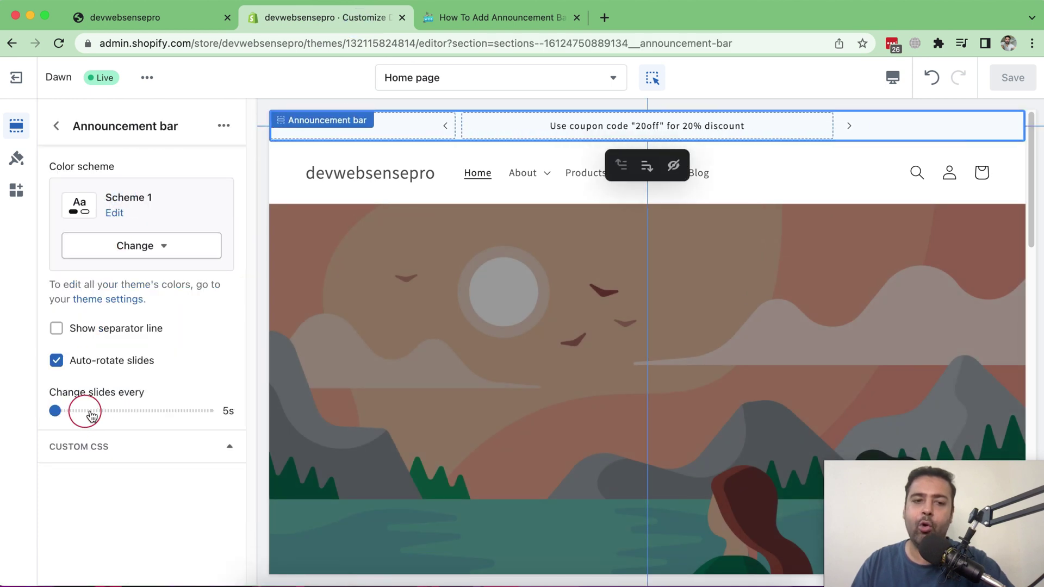
{"action": "mouse_move", "coordinate": [224, 411]}
{"action": "left_mouse_down"}
{"action": "mouse_move", "coordinate": [91, 429]}
{"action": "mouse_move", "coordinate": [54, 413]}
{"action": "mouse_move", "coordinate": [207, 410]}
{"action": "mouse_move", "coordinate": [32, 411]}
{"action": "left_mouse_up"}
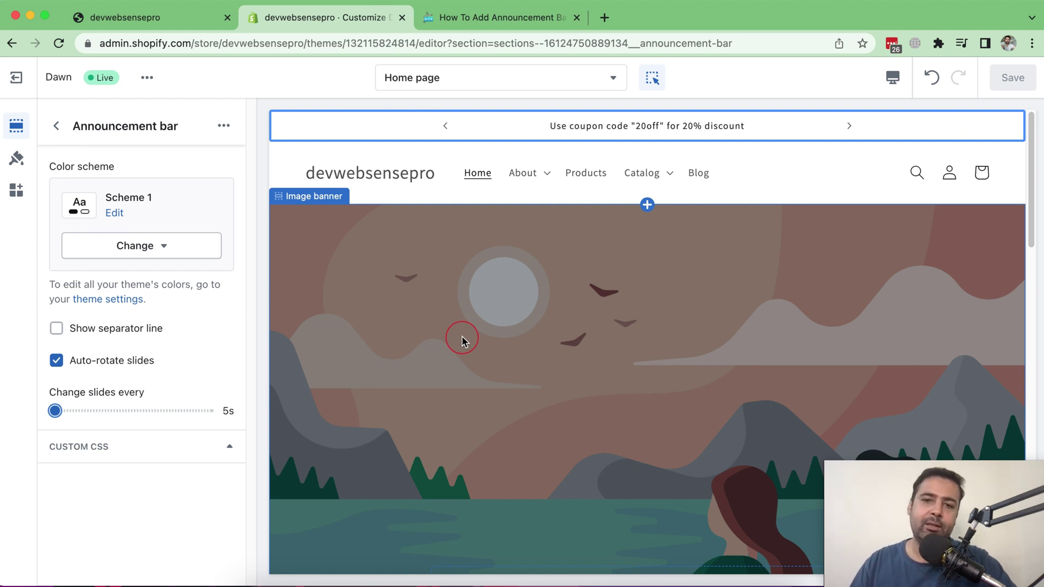
- Inspect the storefront announcement text and select its .announcement-bar__message rule
{"action": "left_click", "coordinate": [145, 25]}
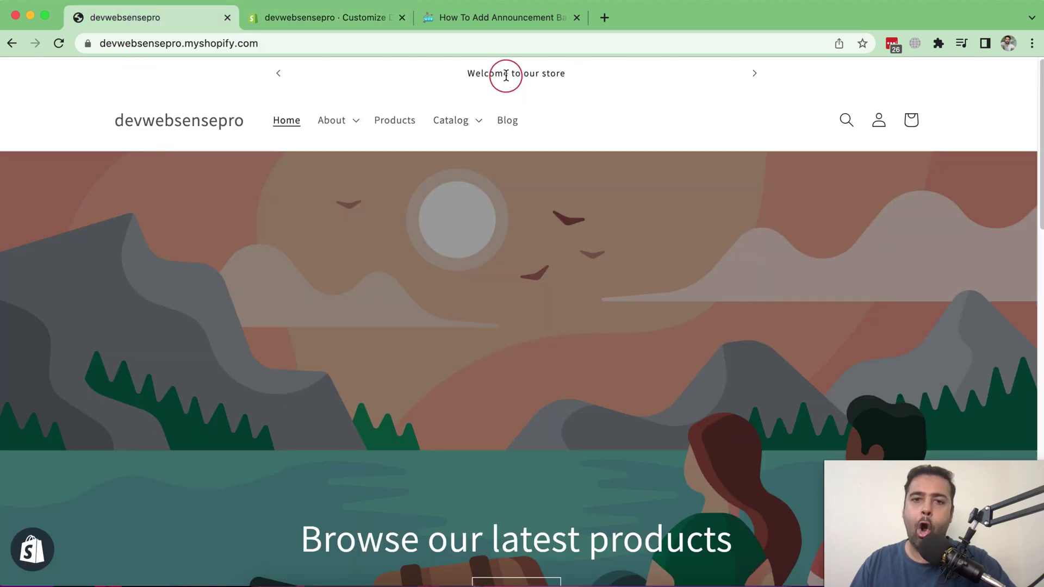
{"action": "right_click", "coordinate": [506, 76]}
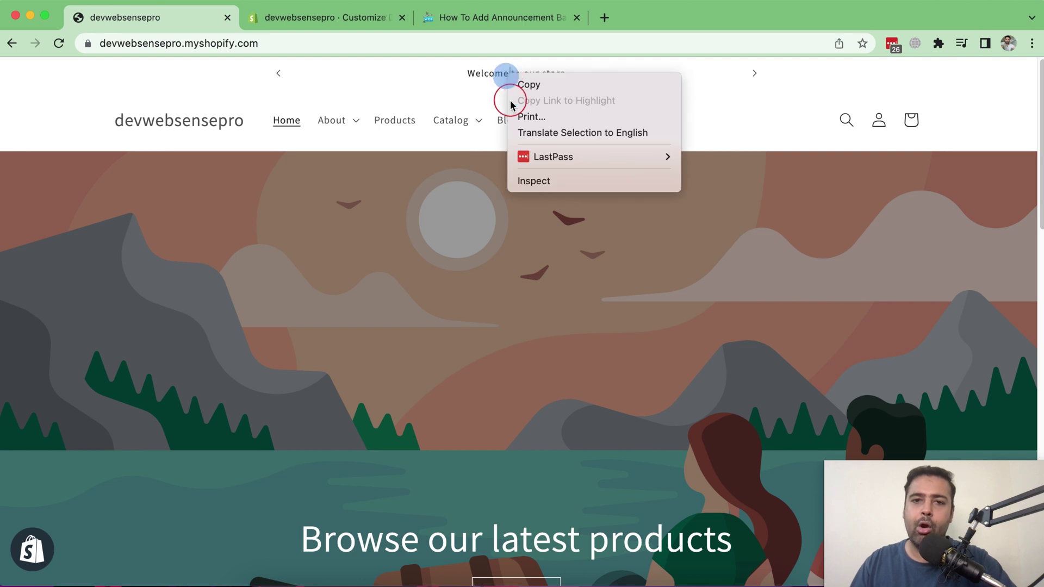
{"action": "left_click", "coordinate": [544, 189]}
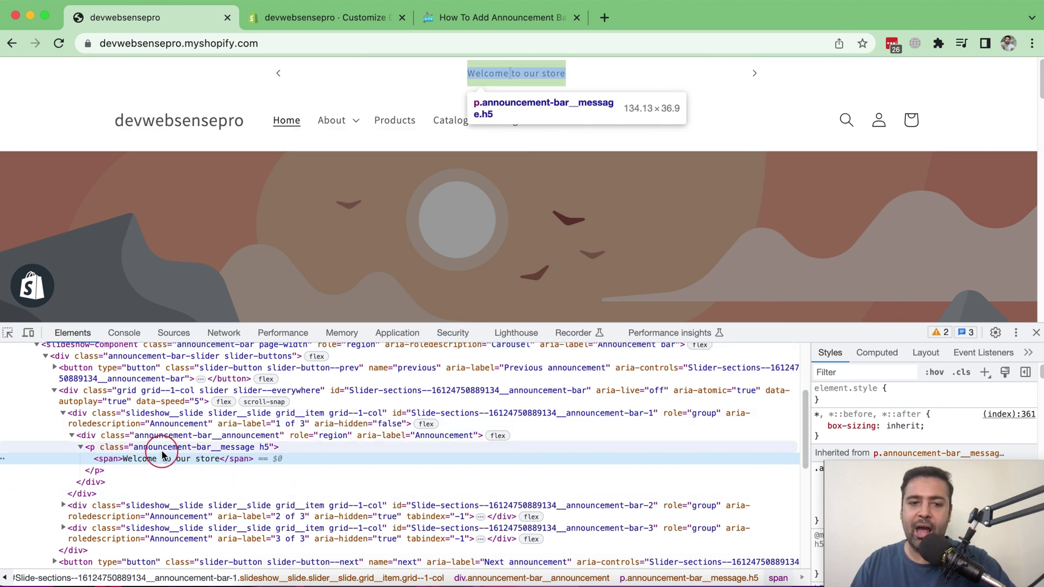
{"action": "left_click", "coordinate": [189, 447]}
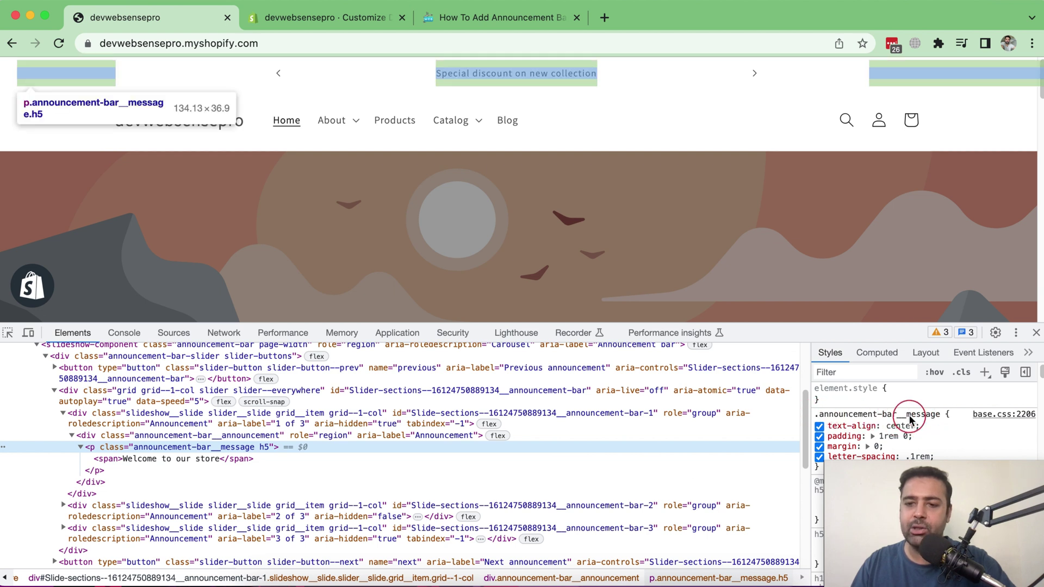
{"action": "left_click", "coordinate": [909, 415]}
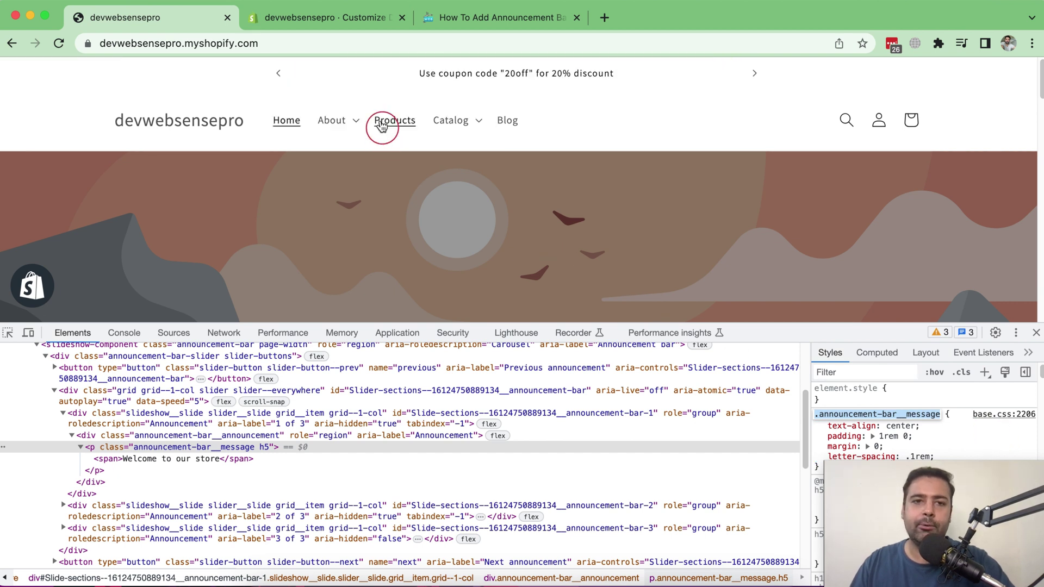
- Expand the section's Custom CSS and start a .announcement-bar__message rule
{"action": "left_click", "coordinate": [350, 21]}
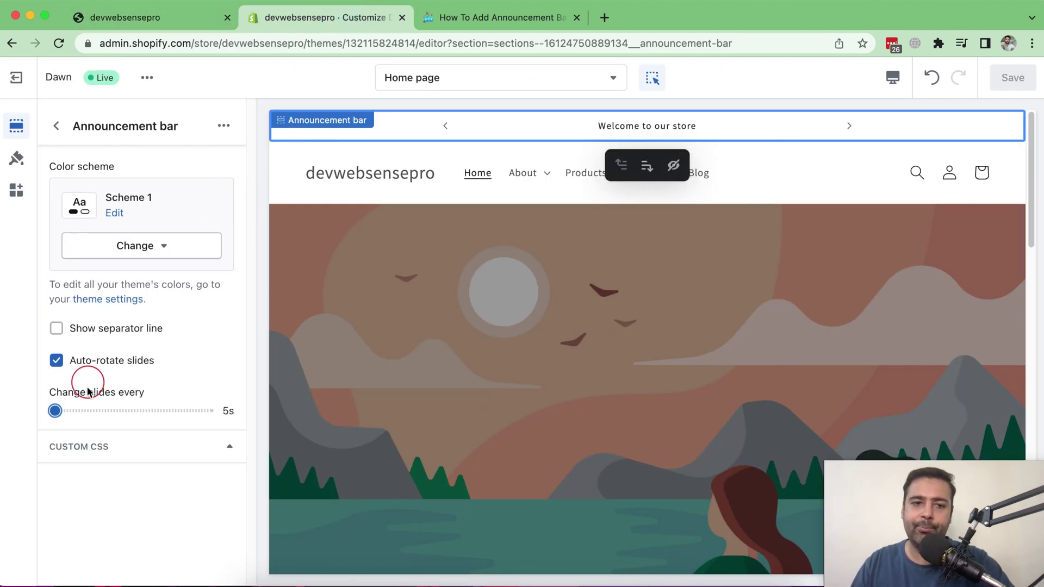
{"action": "left_click", "coordinate": [128, 449]}
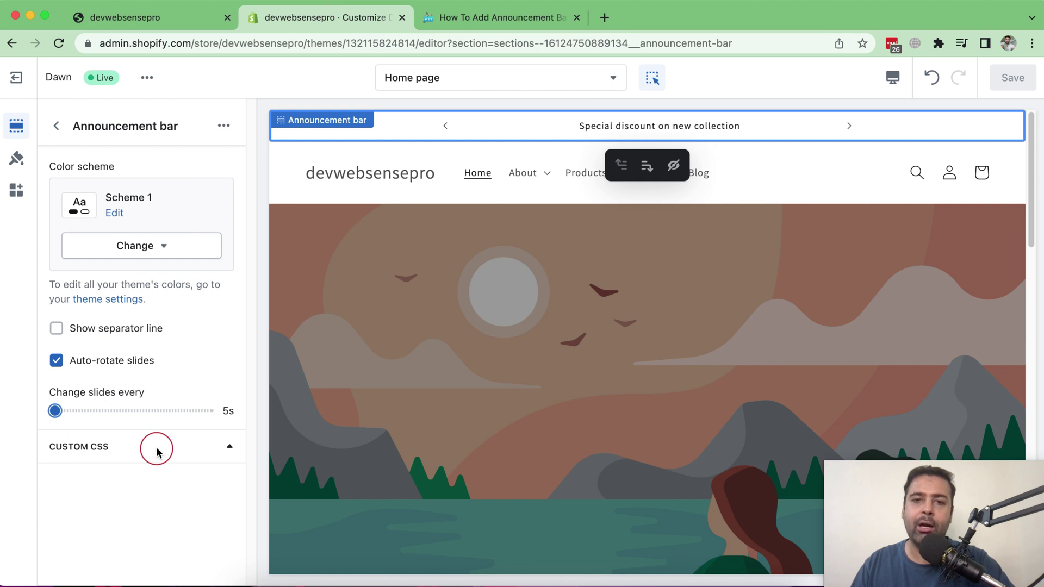
{"action": "left_click", "coordinate": [156, 449]}
{"action": "scroll", "coordinate": [233, 265], "scroll_direction": "down", "scroll_amount": 1}
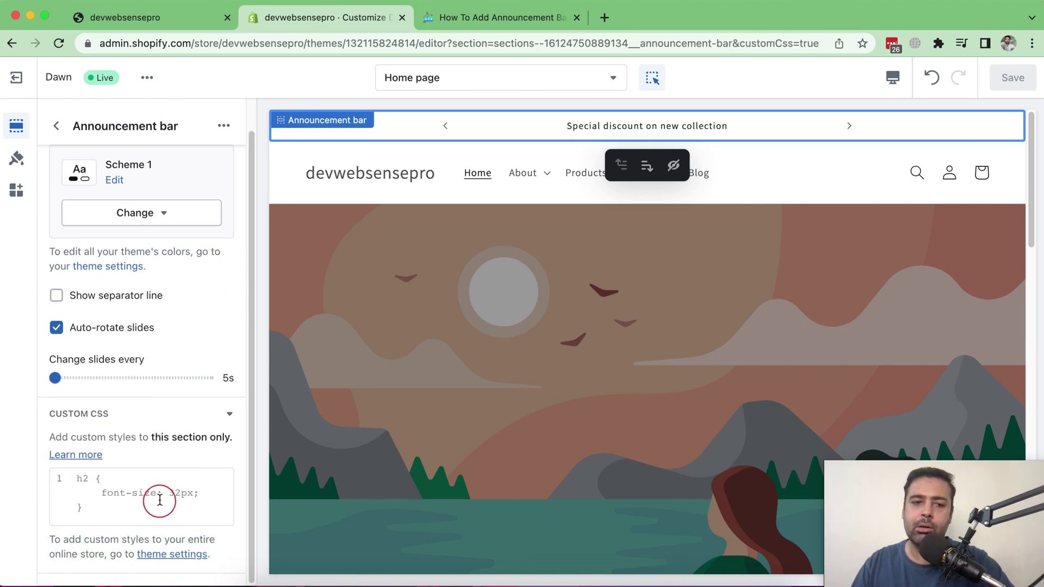
{"action": "left_click", "coordinate": [156, 499]}
{"action": "type", "text": ".announcement-bar__message"}
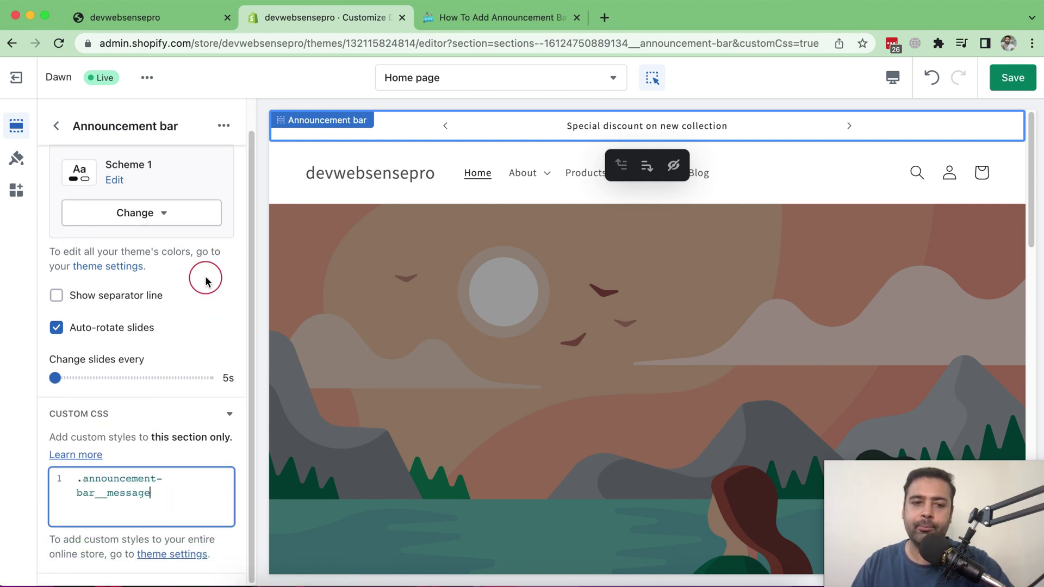
{"action": "triple_click", "coordinate": [171, 497]}
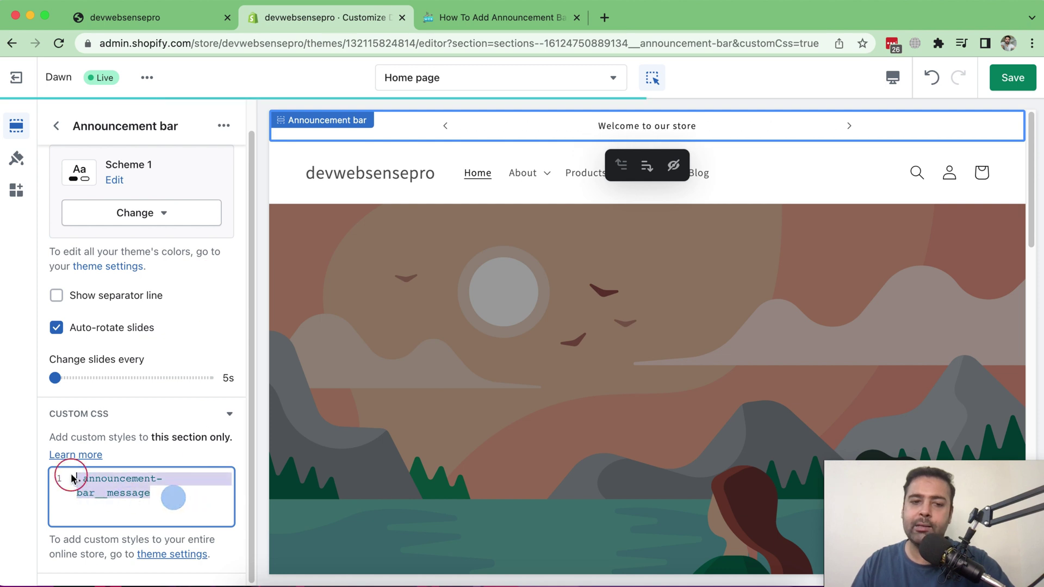
{"action": "left_click", "coordinate": [188, 497]}
{"action": "type", "text": "{"}
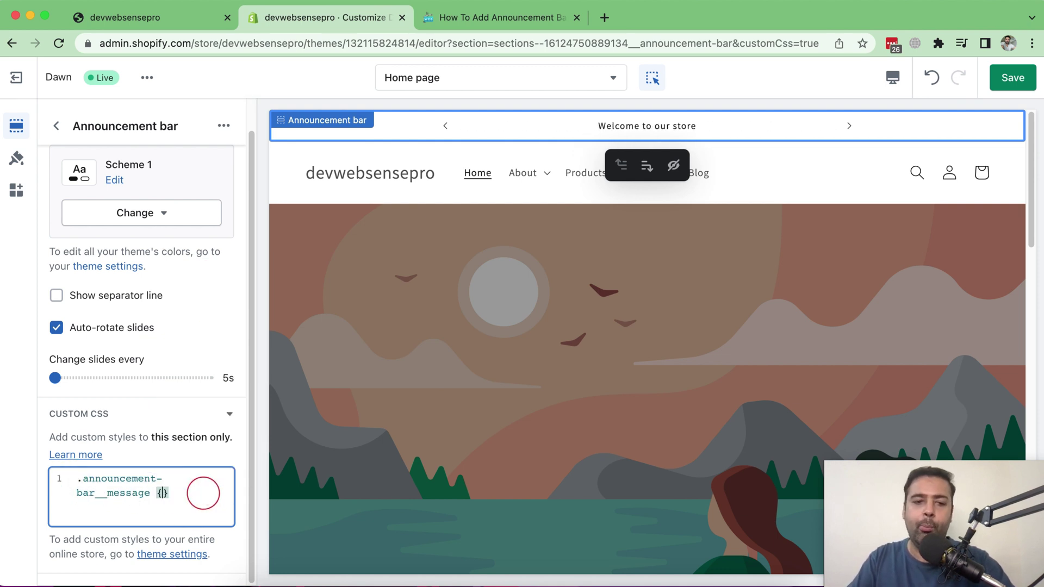
{"action": "key", "text": "Return"}
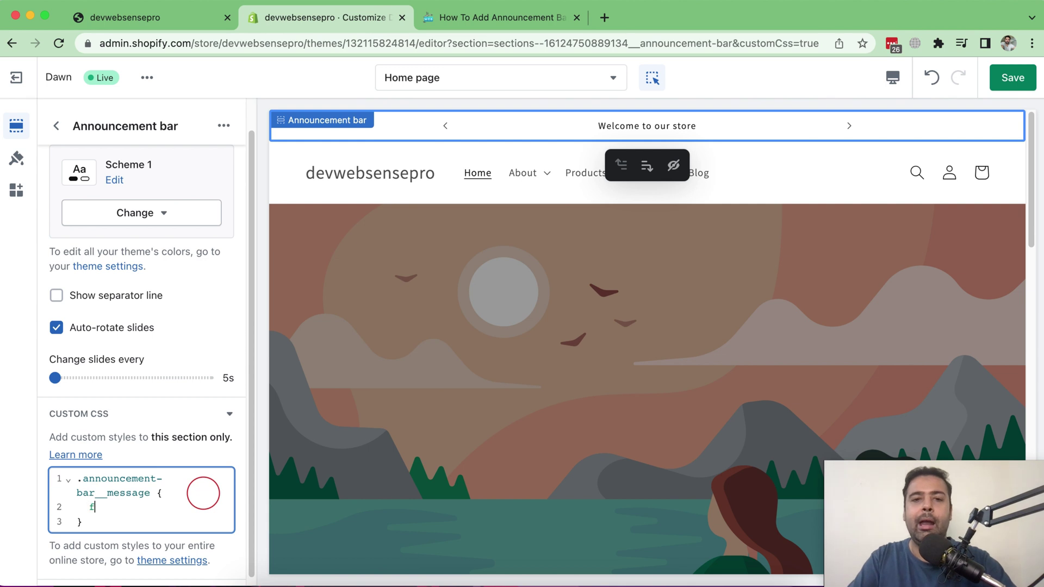
- Add font-size: 20px and color: red to the message rule
{"action": "type", "text": "font-"}
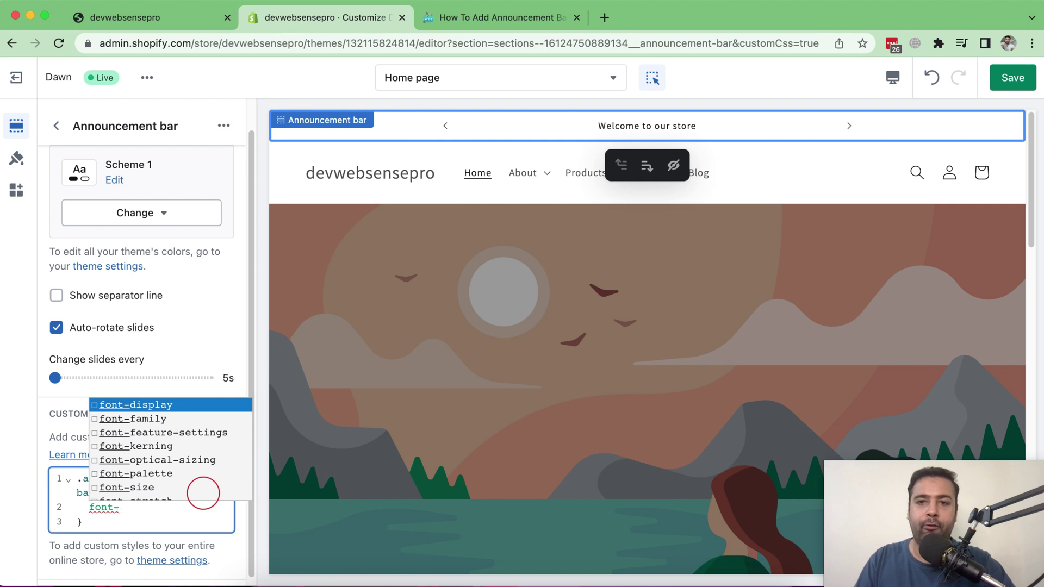
{"action": "key", "text": "Down"}
{"action": "key", "text": "Down"}
{"action": "key", "text": "Down"}
{"action": "key", "text": "Down"}
{"action": "key", "text": "Down"}
{"action": "key", "text": "Down"}
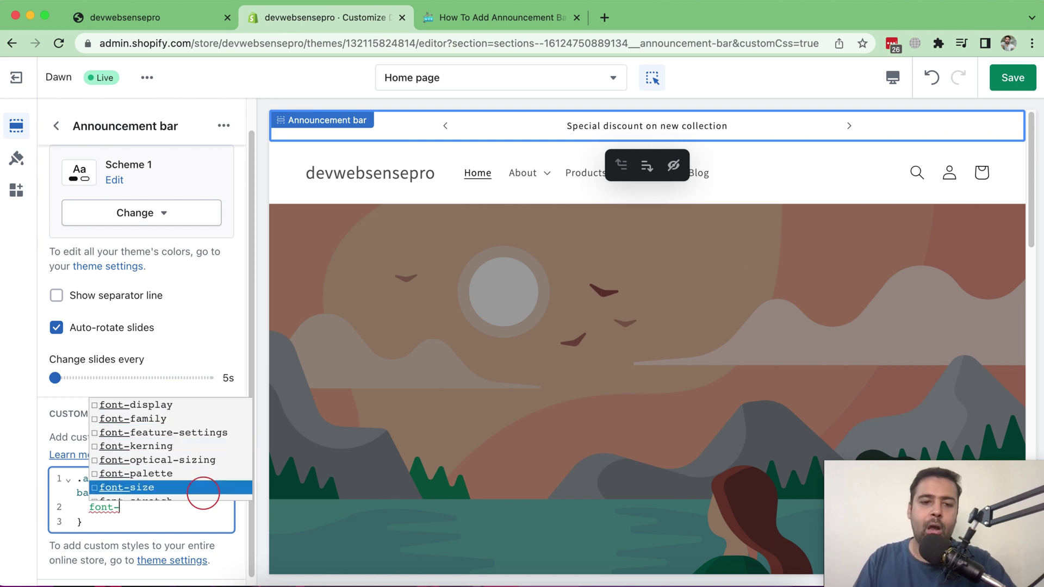
{"action": "key", "text": "Return"}
{"action": "type", "text": ": "}
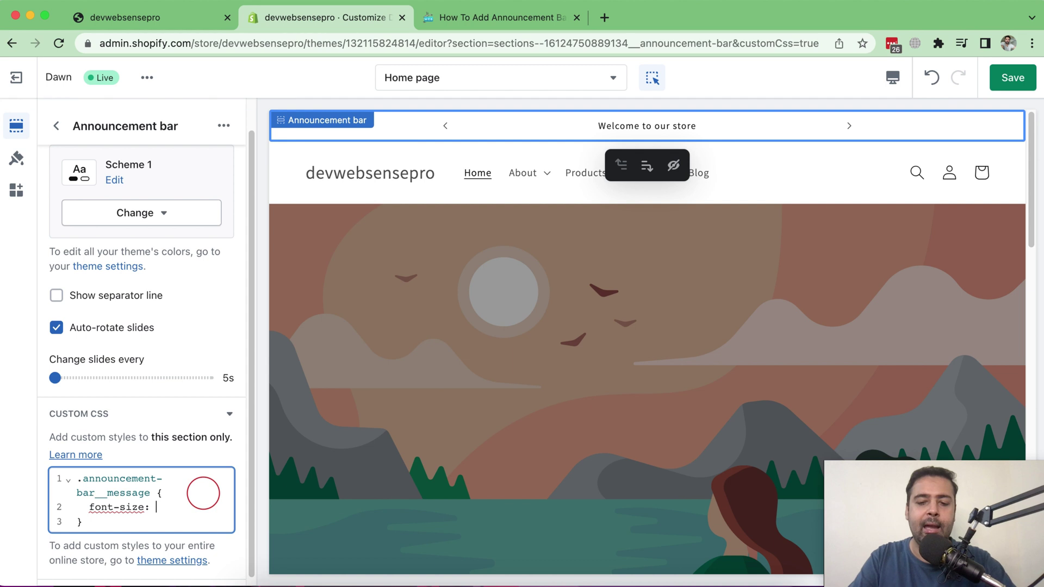
{"action": "type", "text": "20o"}
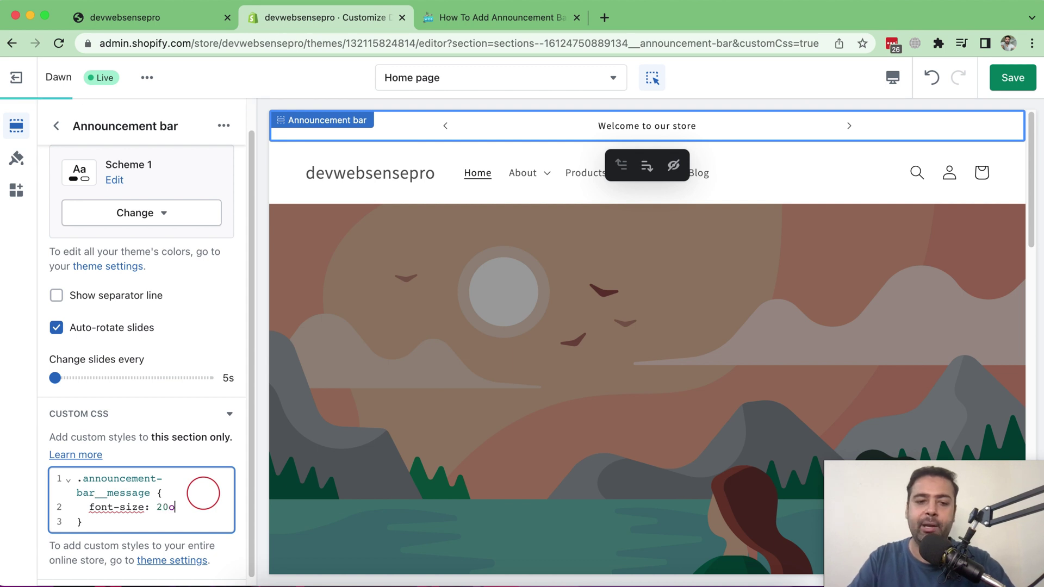
{"action": "type", "text": "x;px;"}
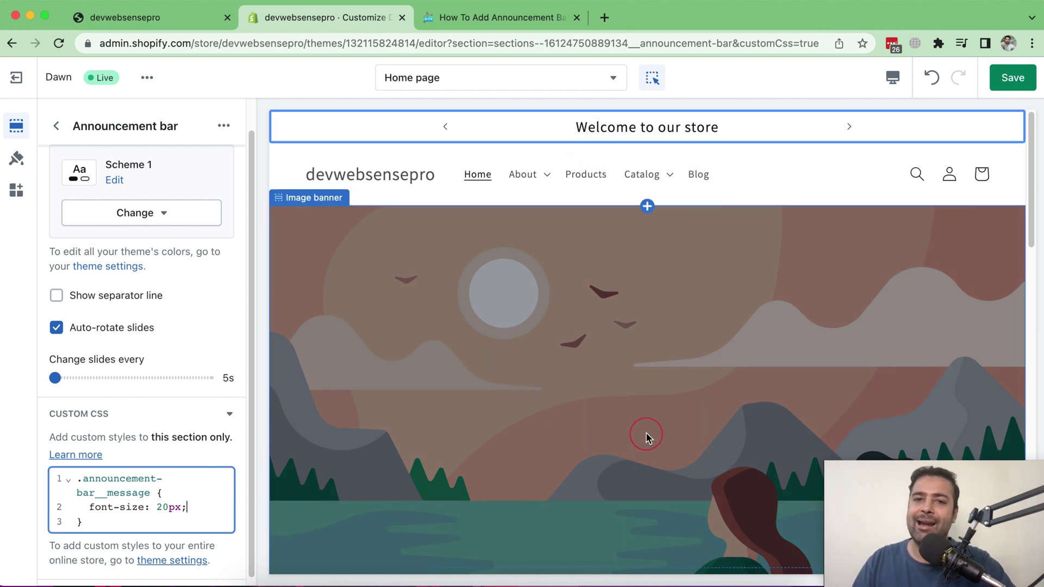
{"action": "key", "text": "Return"}
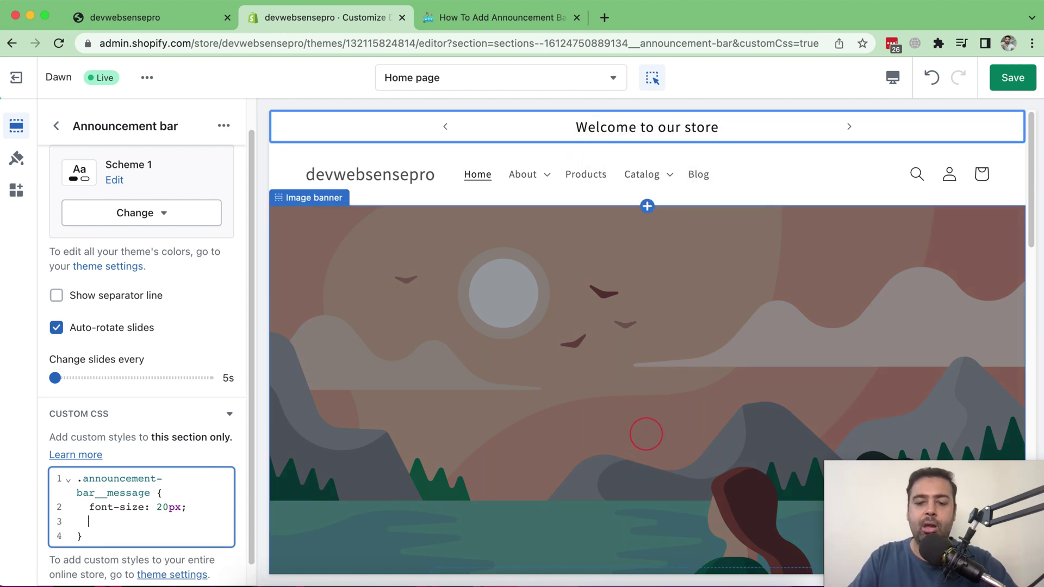
{"action": "type", "text": "color: "}
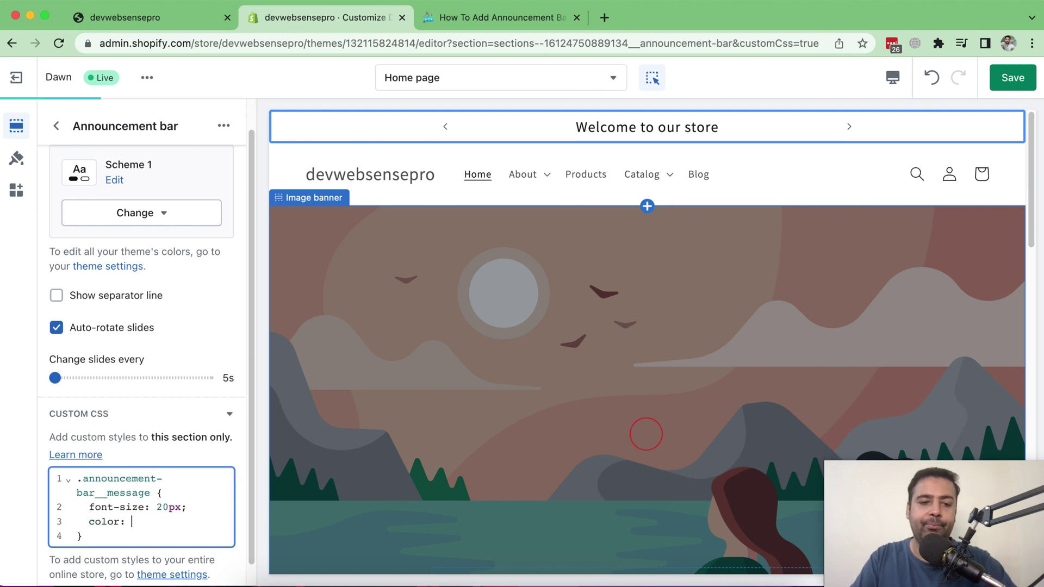
{"action": "type", "text": "ref;"}
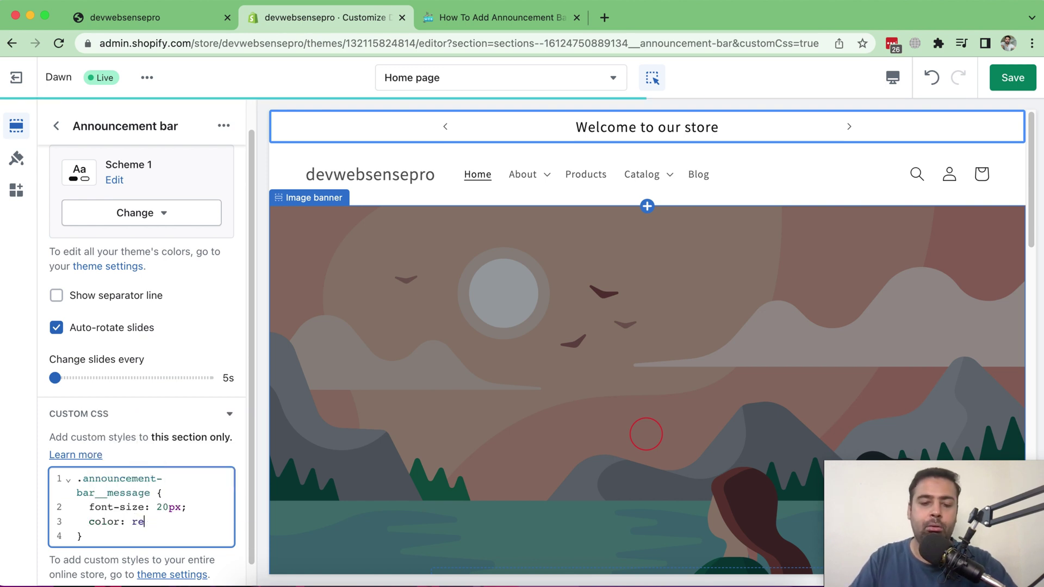
{"action": "key", "text": "BackSpace"}
{"action": "type", "text": "d;"}
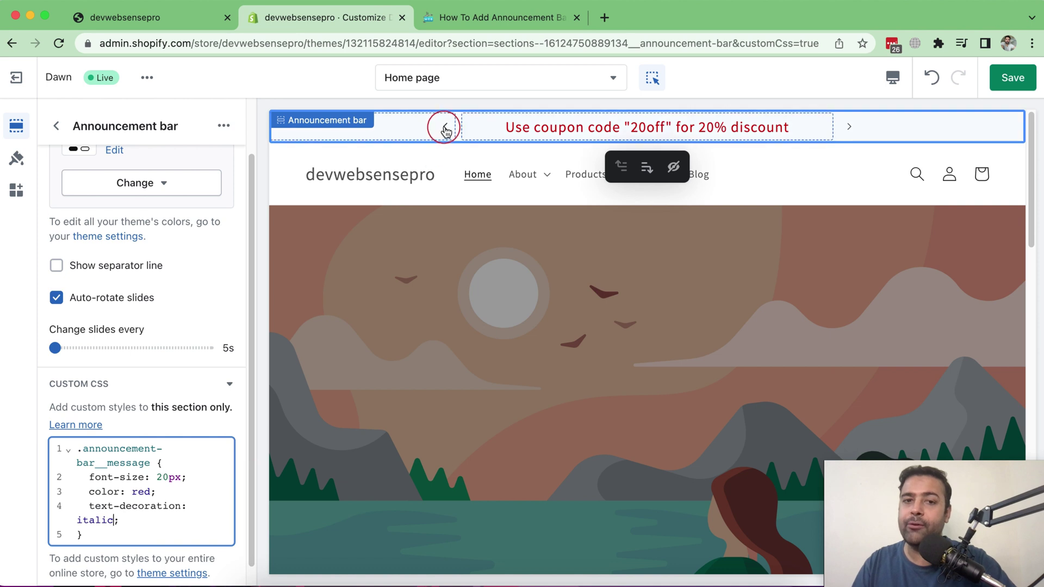
- Inspect the storefront's previous-slide arrow and copy its .slider-button--prev .icon selector
{"action": "left_click", "coordinate": [148, 22]}
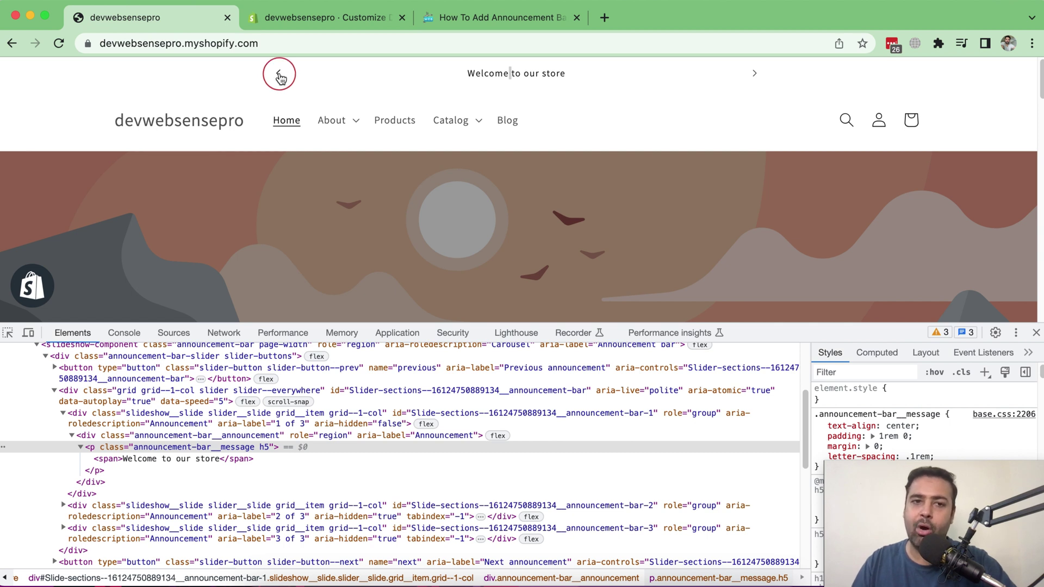
{"action": "right_click", "coordinate": [280, 77]}
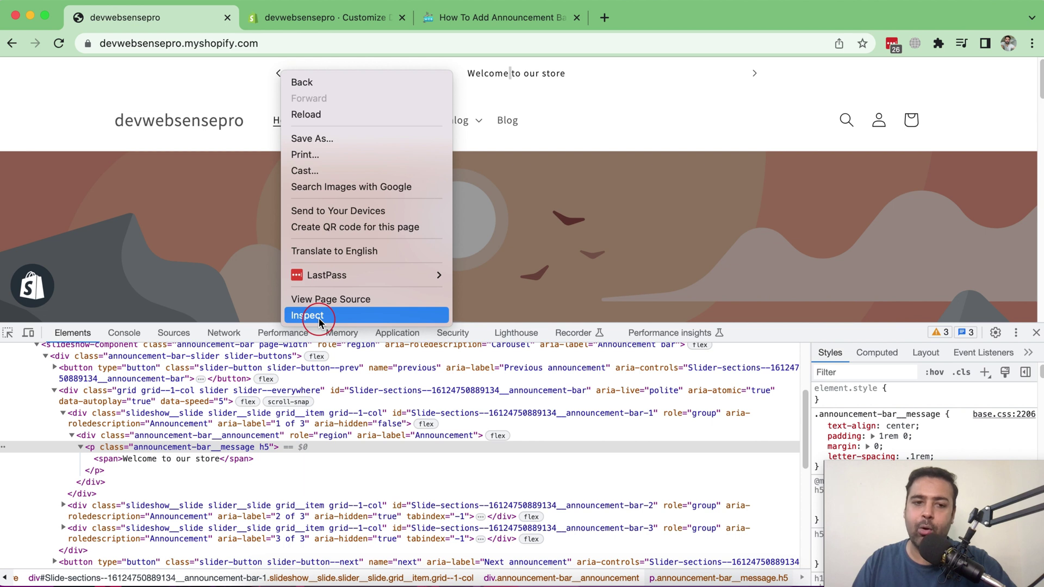
{"action": "left_click", "coordinate": [320, 316]}
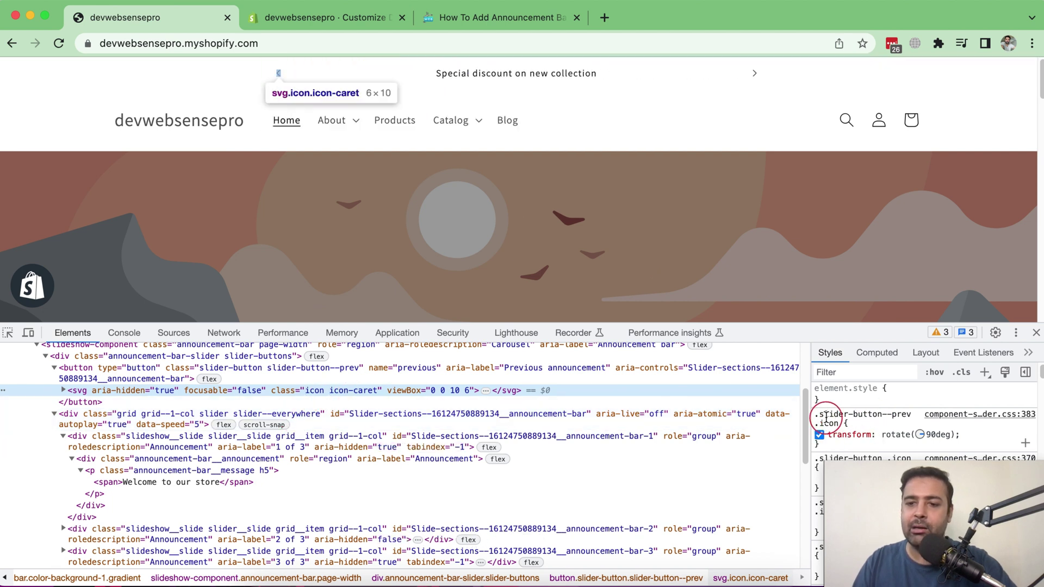
{"action": "left_click", "coordinate": [826, 418]}
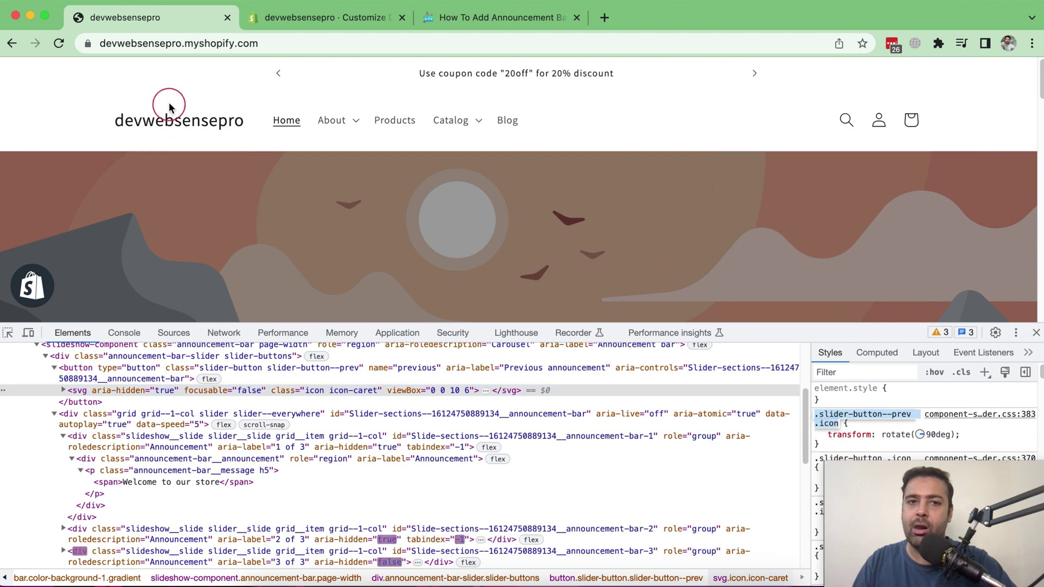
{"action": "left_click", "coordinate": [280, 75]}
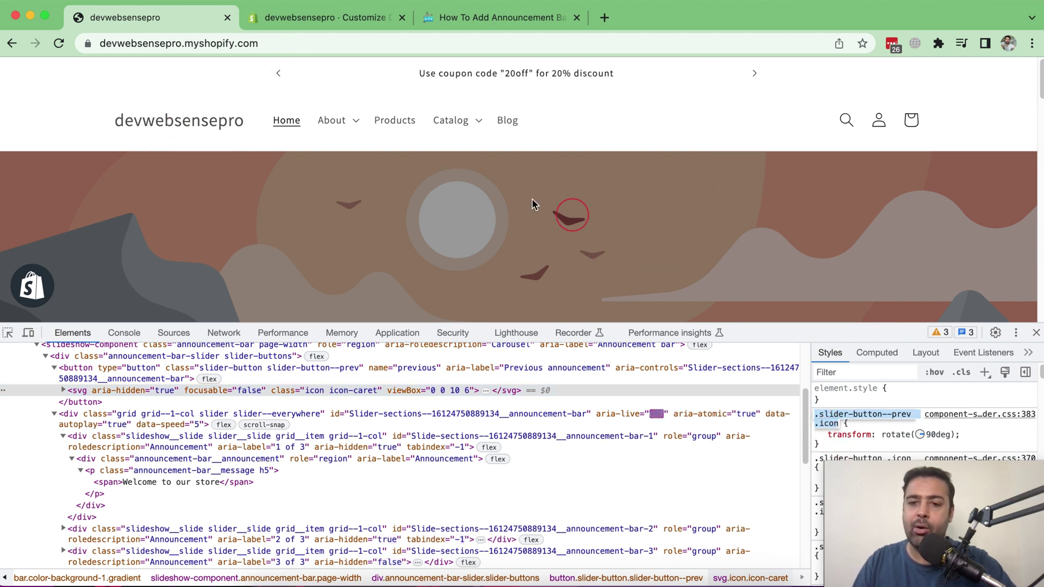
{"action": "left_click", "coordinate": [292, 19]}
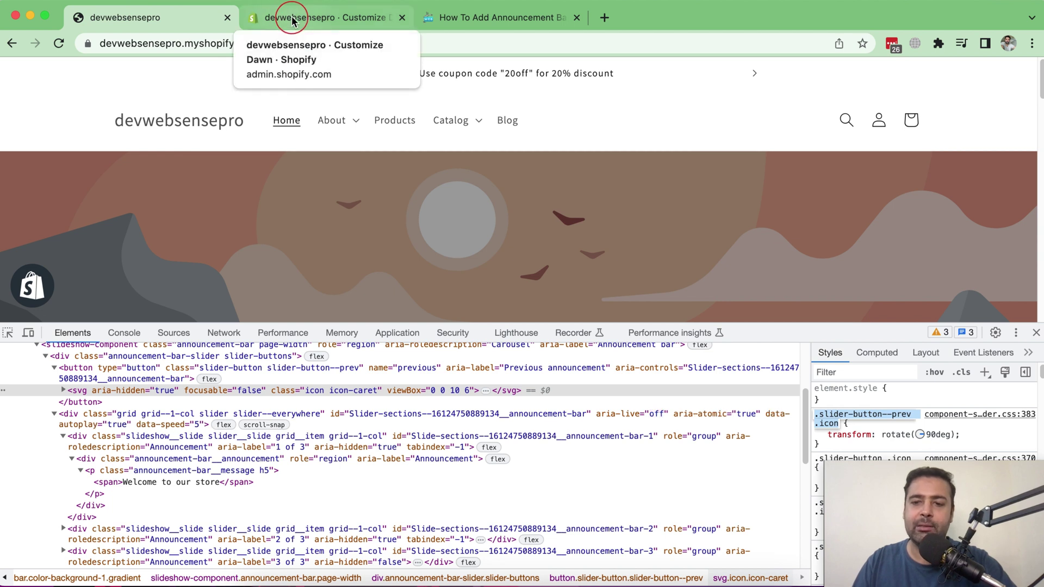
- Paste a .slider-button--prev .icon rule with font-size: 10px below the message rule
{"action": "left_click", "coordinate": [292, 20]}
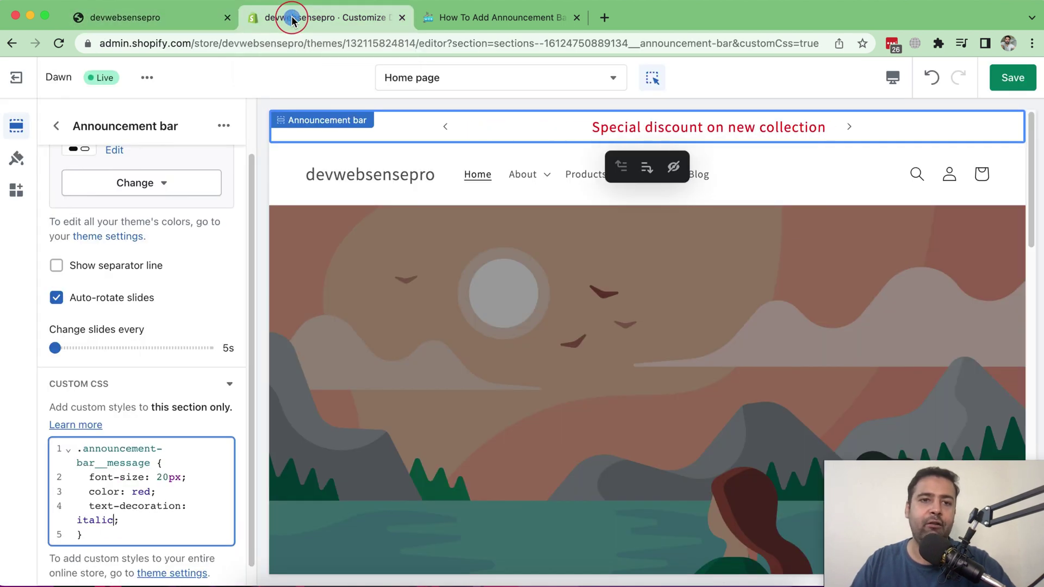
{"action": "scroll", "coordinate": [183, 273], "scroll_direction": "down", "scroll_amount": 1}
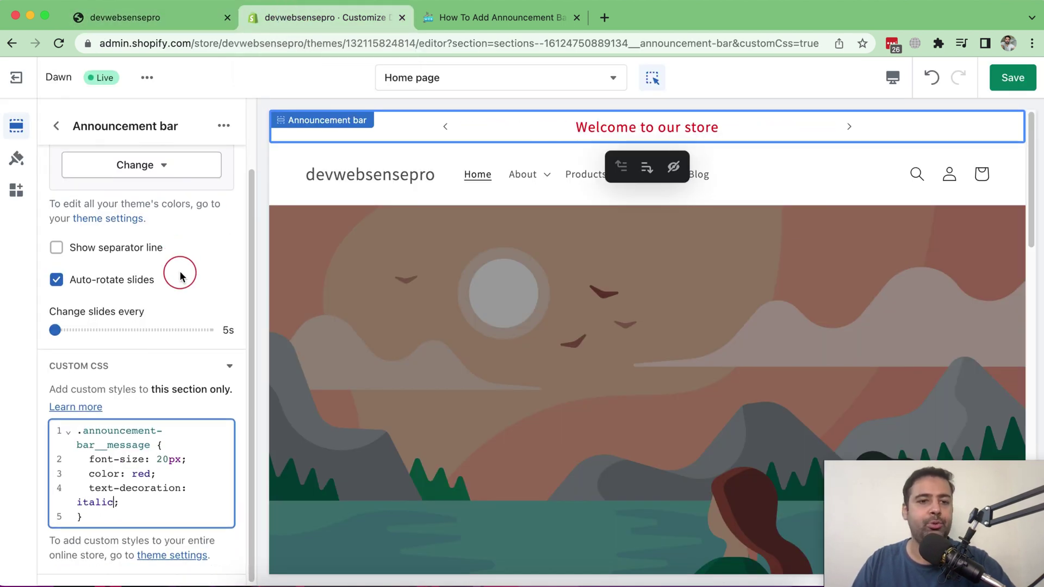
{"action": "left_click", "coordinate": [137, 517]}
{"action": "key", "text": "Return"}
{"action": "key", "text": "Return"}
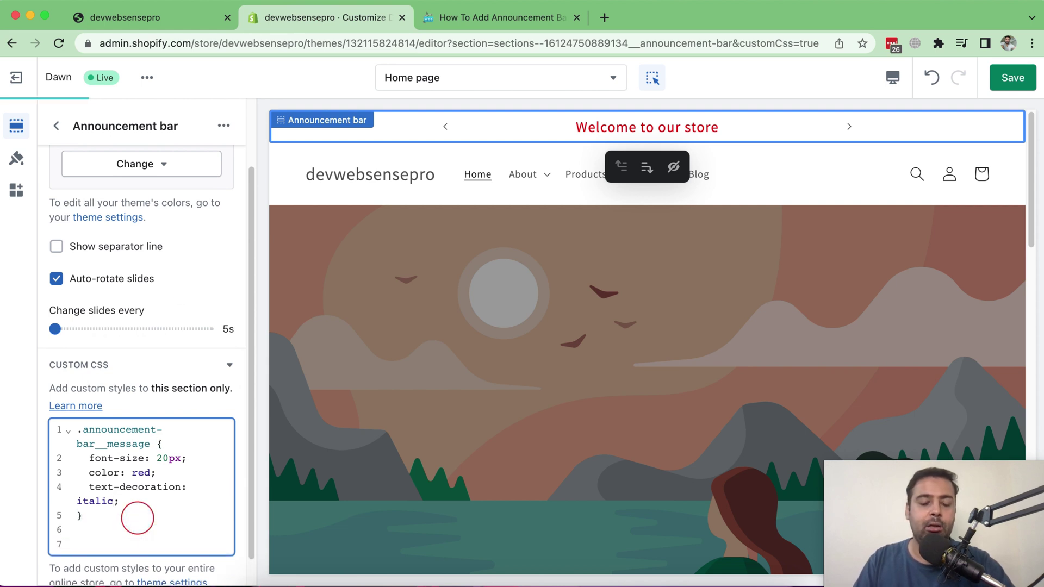
{"action": "type", "text": ".slider-button--prev .icon"}
{"action": "type", "text": "{"}
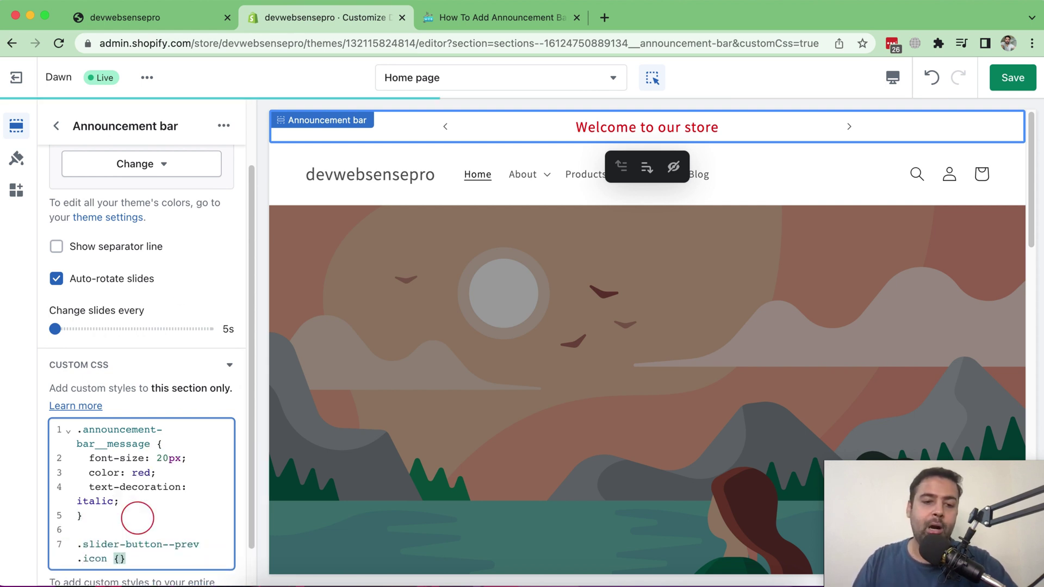
{"action": "key", "text": "Return"}
{"action": "scroll", "coordinate": [195, 419], "scroll_direction": "down", "scroll_amount": 3}
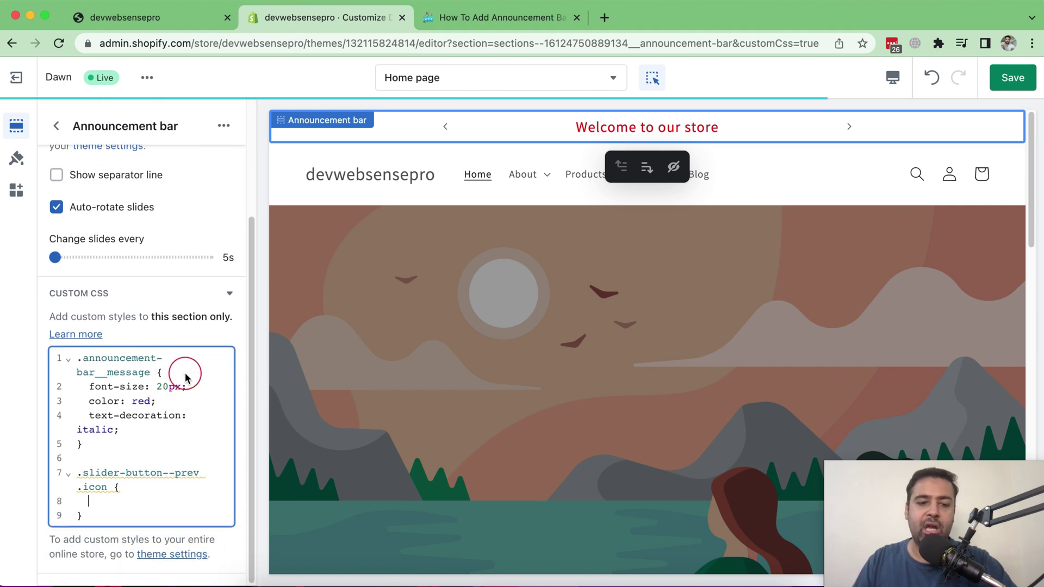
{"action": "type", "text": "font-s:"}
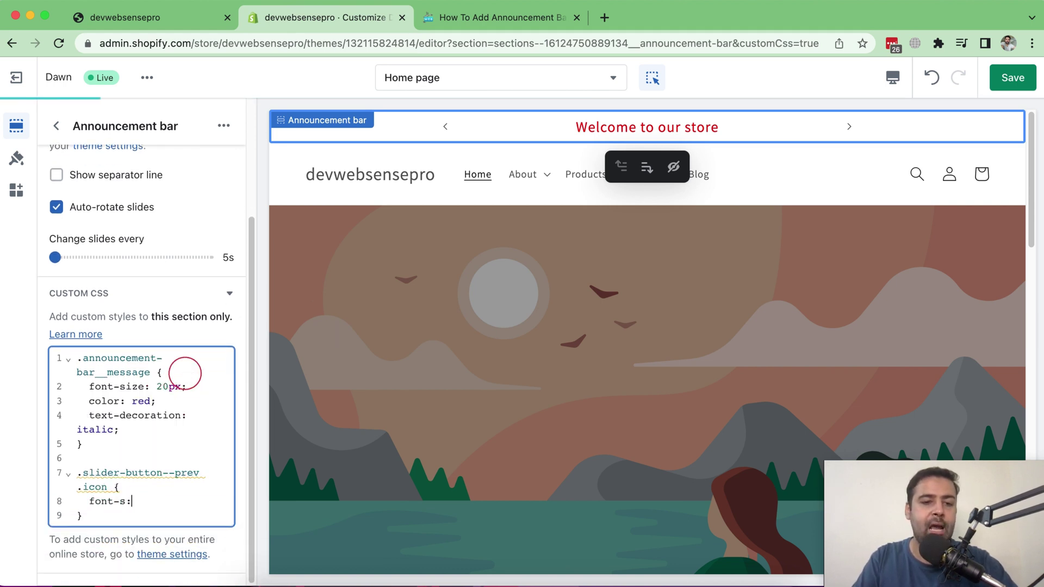
{"action": "key", "text": "BackSpace"}
{"action": "key", "text": "BackSpace"}
{"action": "type", "text": "si"}
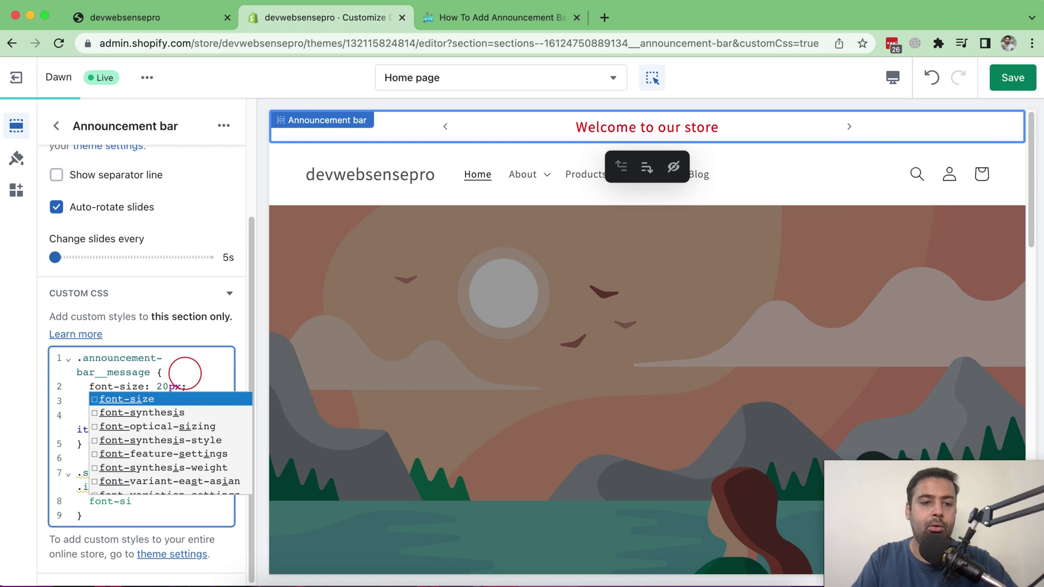
{"action": "type", "text": "ze: 10px"}
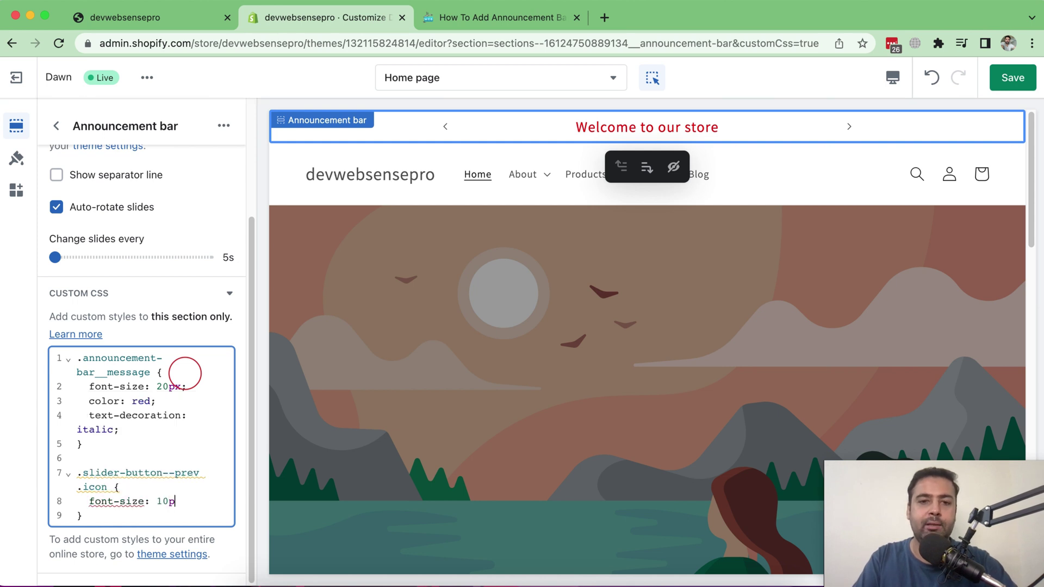
{"action": "type", "text": ";"}
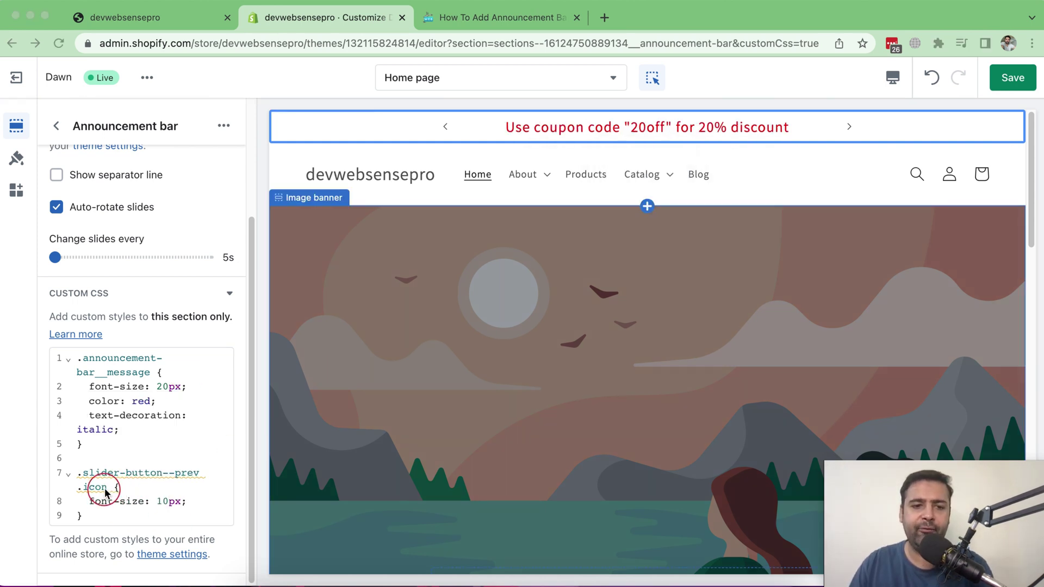
- Trial a 1.8rem height for the slider arrow icons in DevTools Styles
{"action": "left_click", "coordinate": [126, 18]}
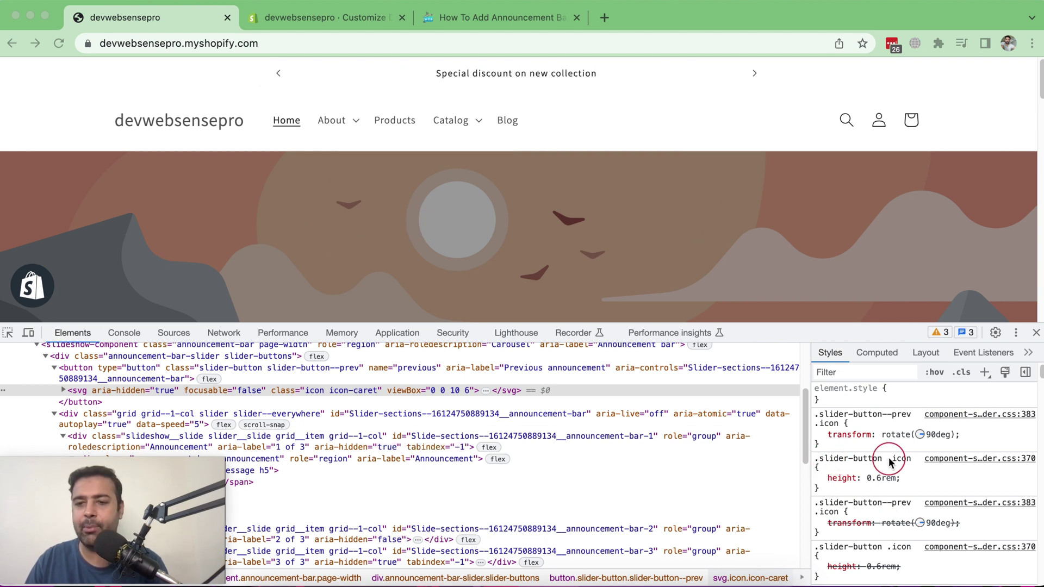
{"action": "mouse_move", "coordinate": [864, 478]}
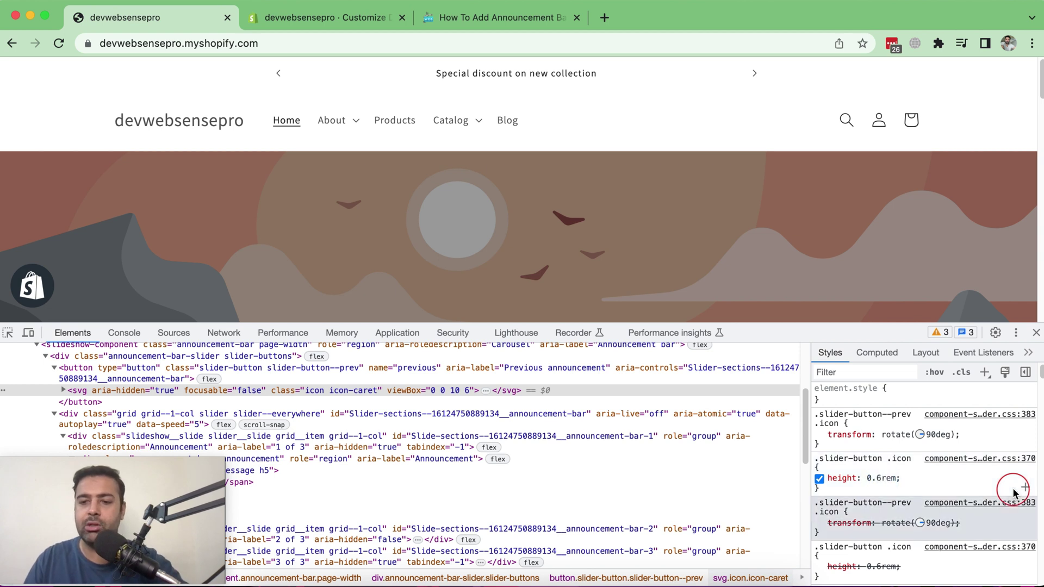
{"action": "left_click", "coordinate": [884, 479]}
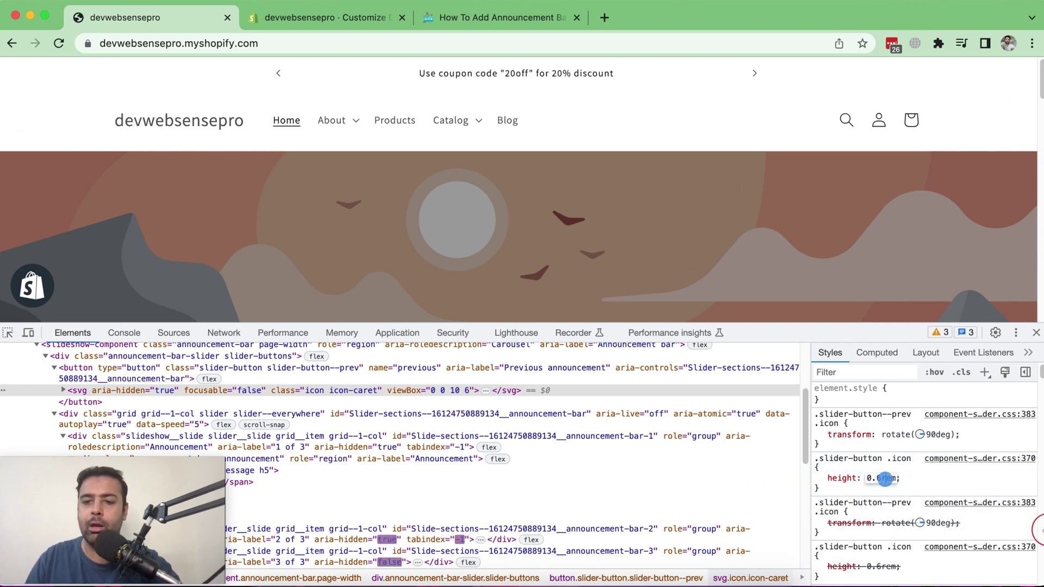
{"action": "left_click", "coordinate": [876, 478]}
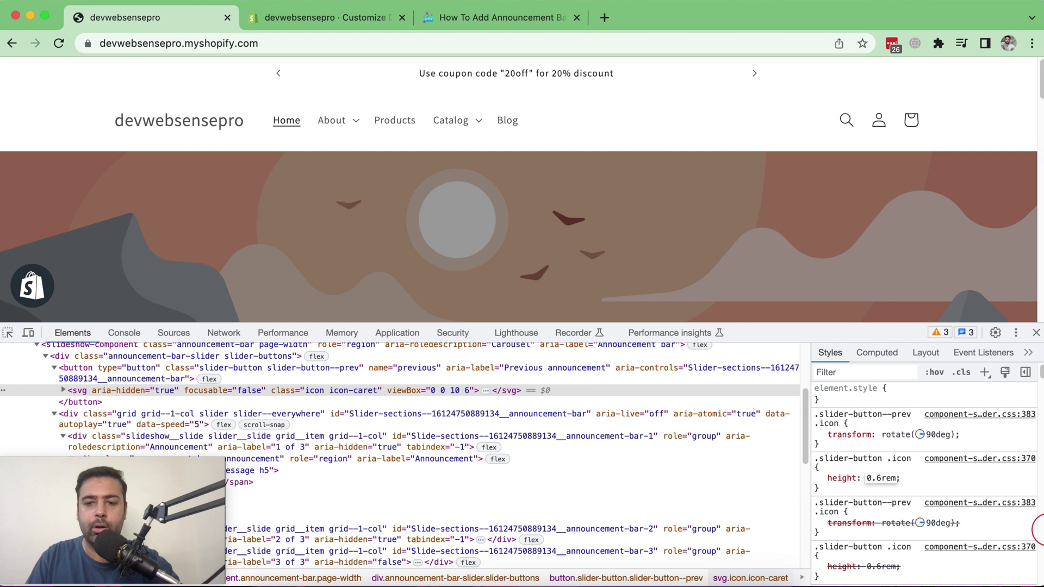
{"action": "key", "text": "BackSpace"}
{"action": "type", "text": "8"}
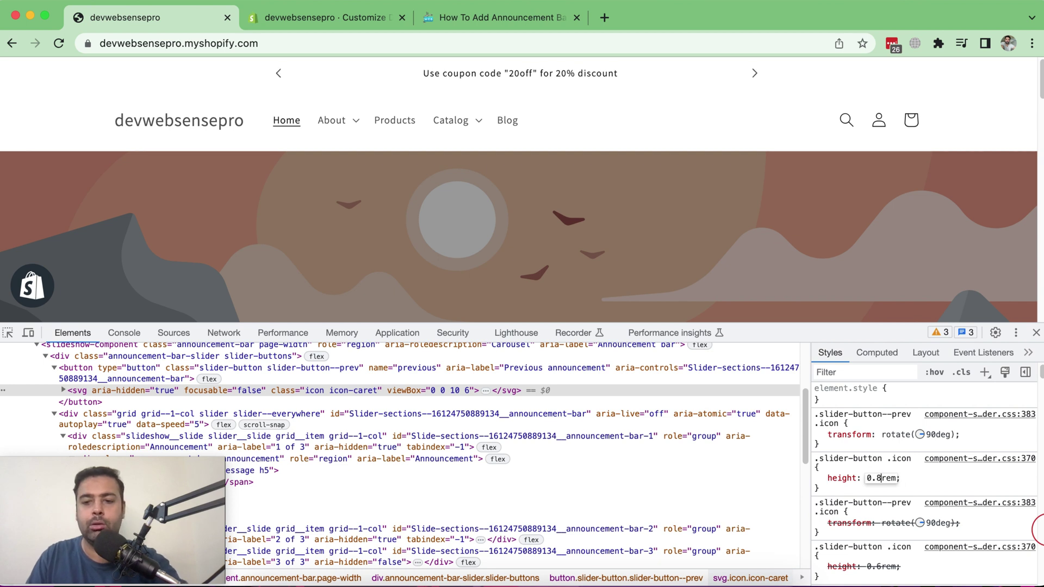
{"action": "key", "text": "Up"}
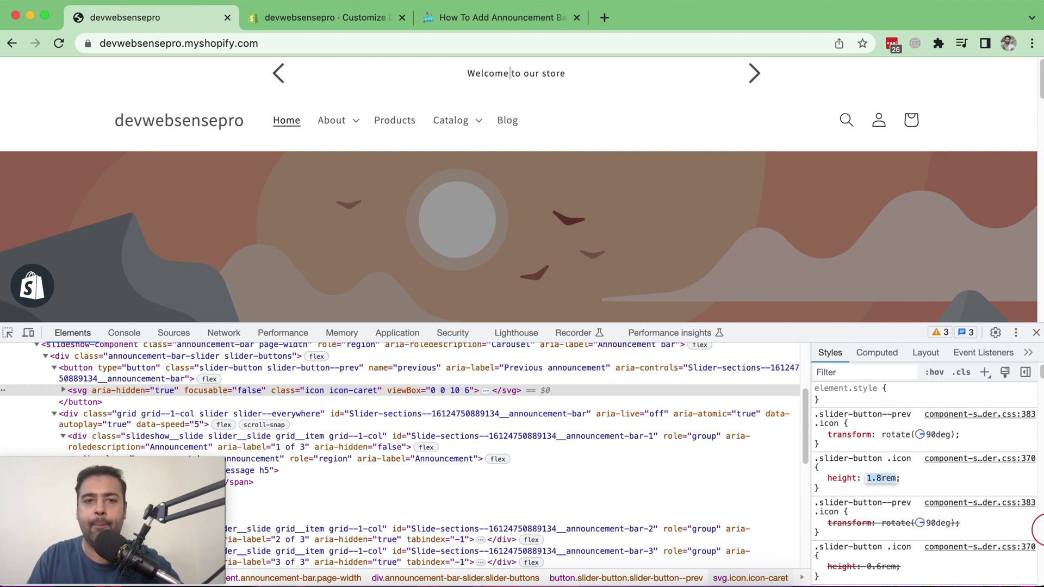
- Copy the .slider-button .icon selector and return to the theme editor
{"action": "left_click", "coordinate": [858, 459]}
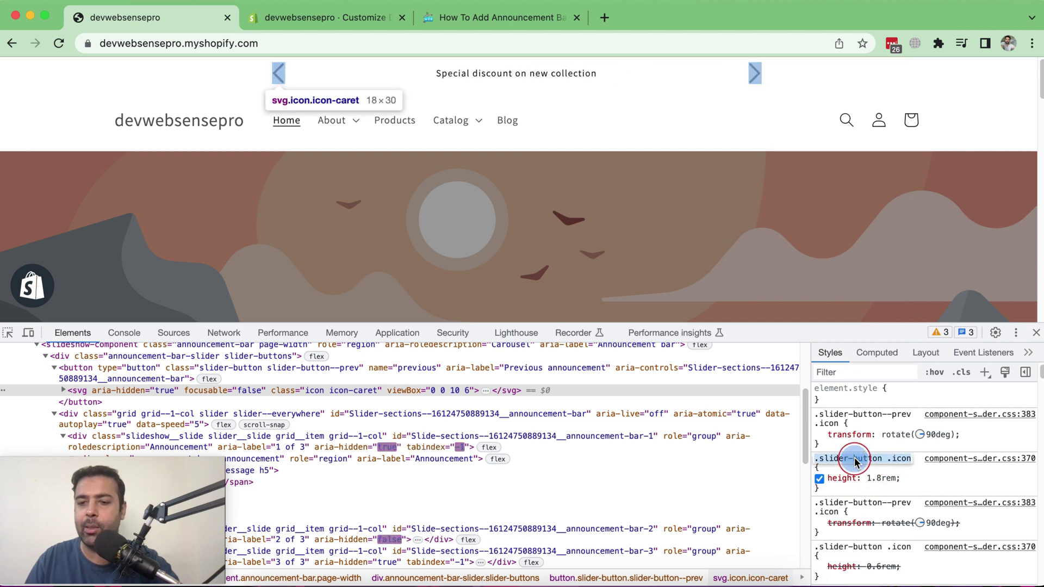
{"action": "right_click", "coordinate": [855, 462]}
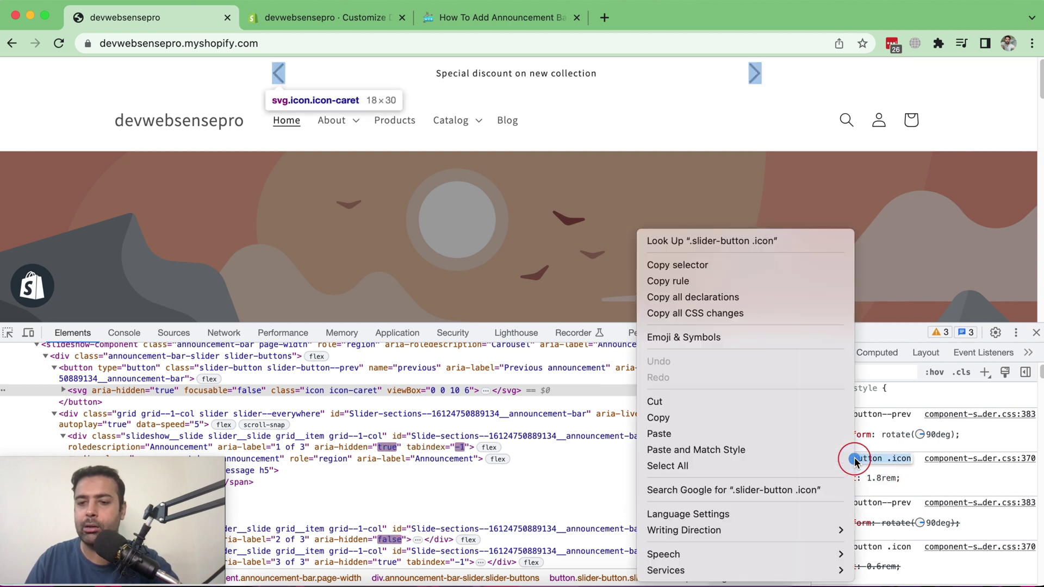
{"action": "left_click", "coordinate": [729, 417]}
{"action": "left_click", "coordinate": [338, 19]}
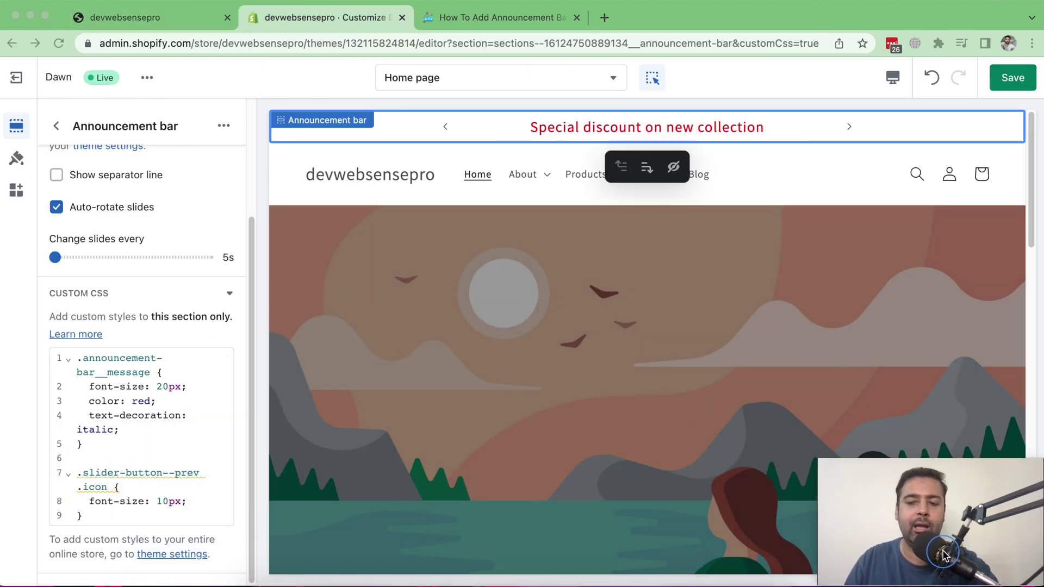
- Paste a new .slider-button .icon rule and delete the old .slider-button--prev .icon rule
{"action": "left_click", "coordinate": [106, 491]}
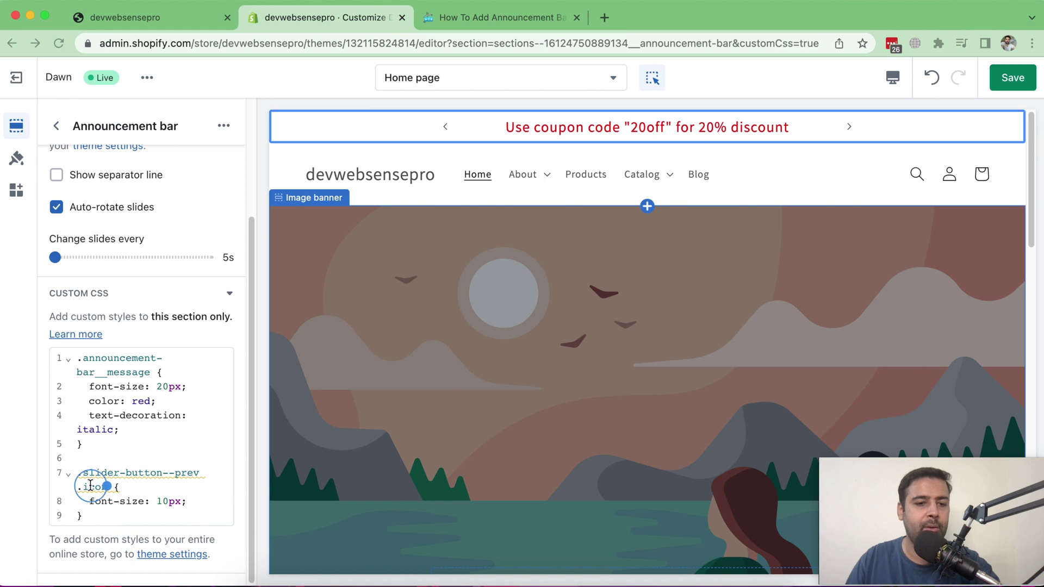
{"action": "left_click", "coordinate": [90, 486]}
{"action": "key", "text": "Return"}
{"action": "key", "text": "Return"}
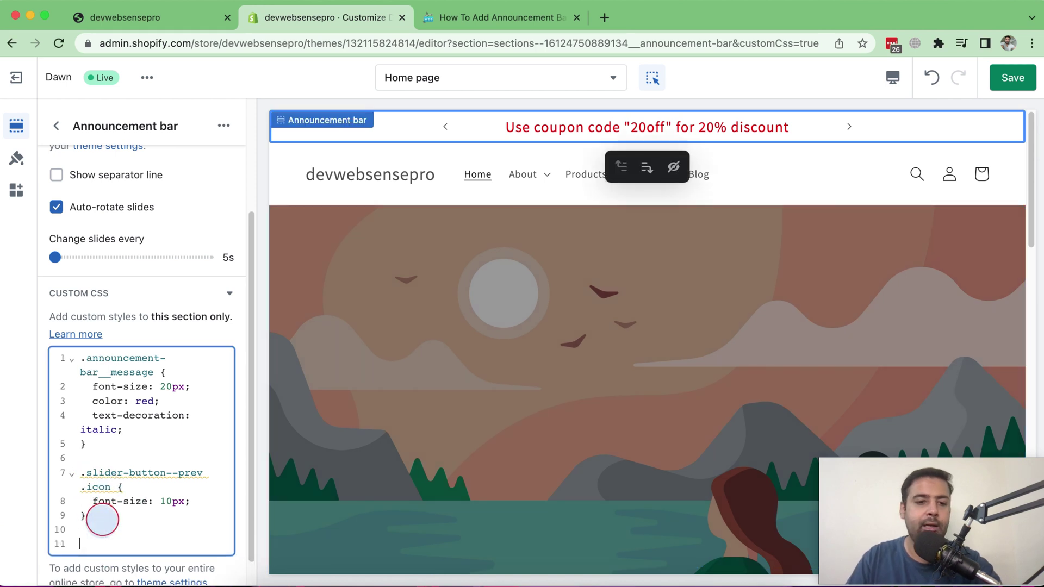
{"action": "right_click", "coordinate": [97, 540]}
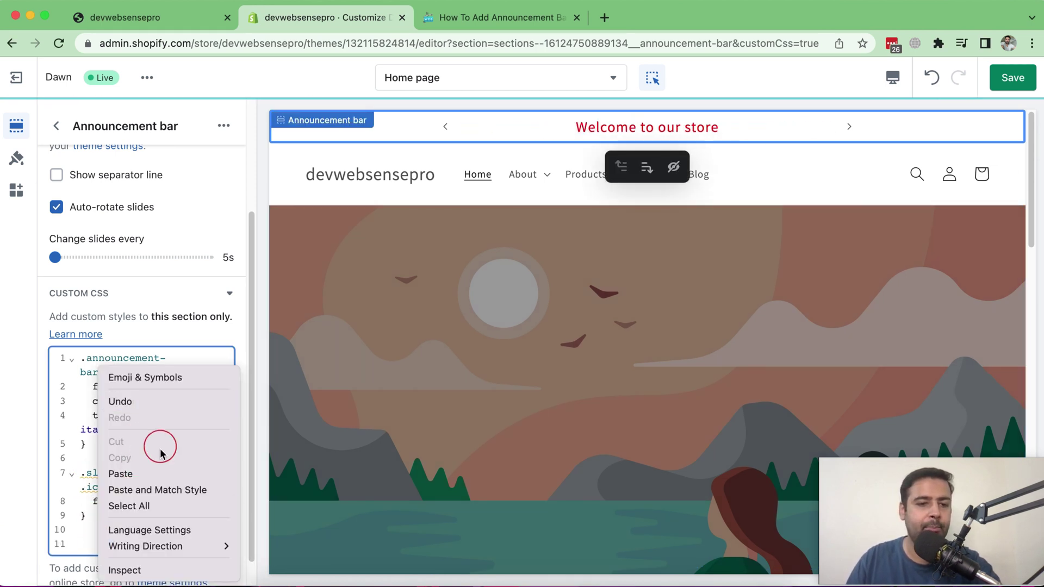
{"action": "left_click", "coordinate": [160, 474]}
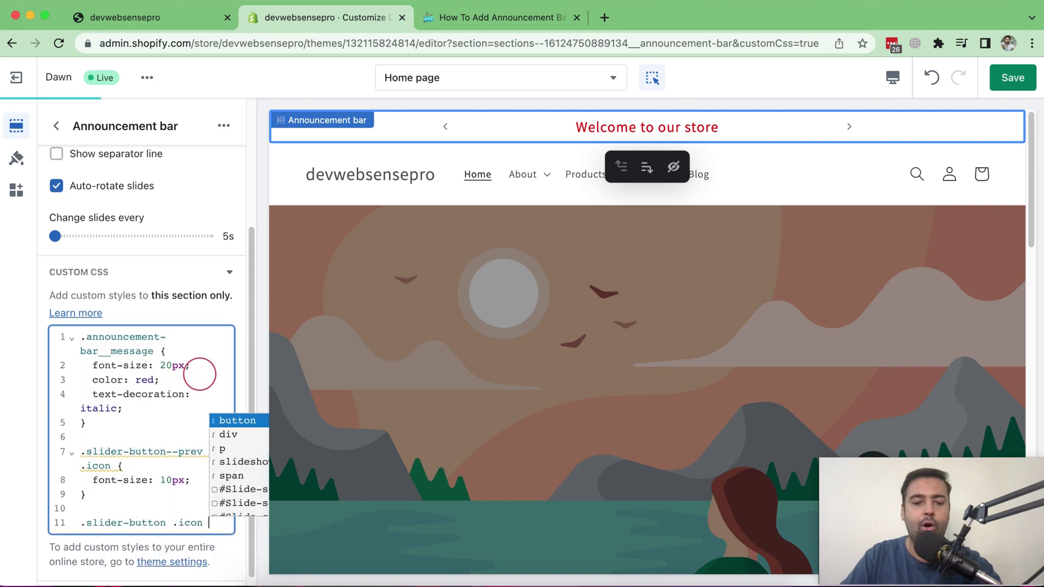
{"action": "type", "text": "{"}
{"action": "key", "text": "Return"}
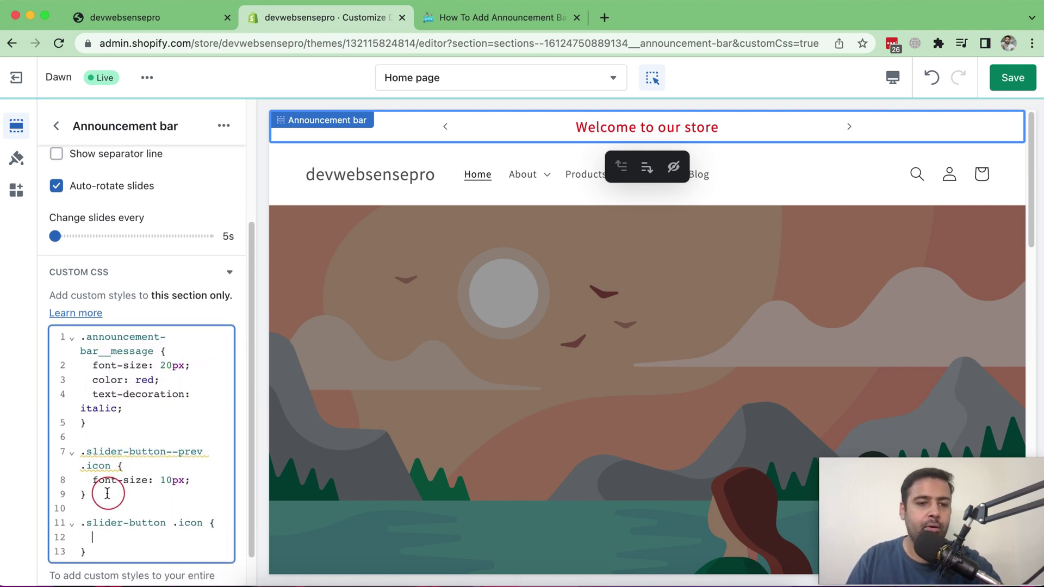
{"action": "left_click_drag", "start_coordinate": [88, 495], "coordinate": [84, 447]}
{"action": "key", "text": "BackSpace"}
{"action": "key", "text": "BackSpace"}
{"action": "key", "text": "BackSpace"}
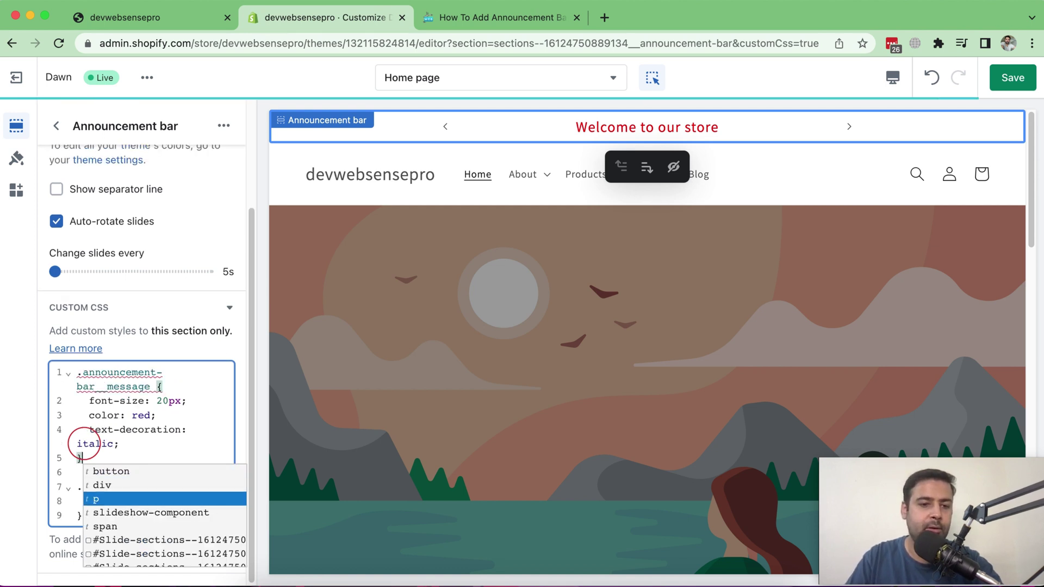
- Give the .slider-button .icon rule a height of 1.8rem
{"action": "left_click", "coordinate": [153, 439]}
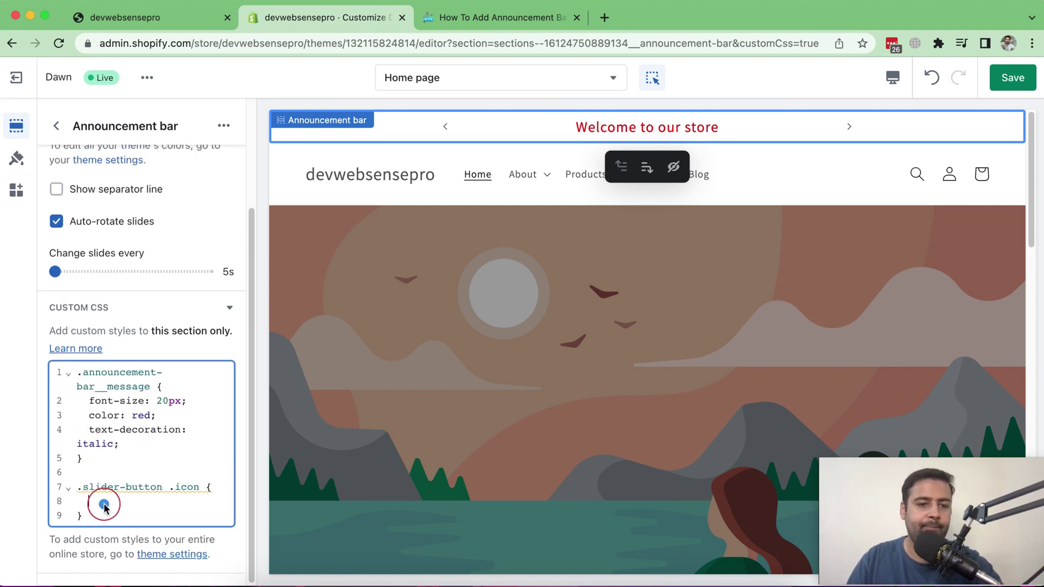
{"action": "left_click", "coordinate": [103, 500]}
{"action": "type", "text": "heig"}
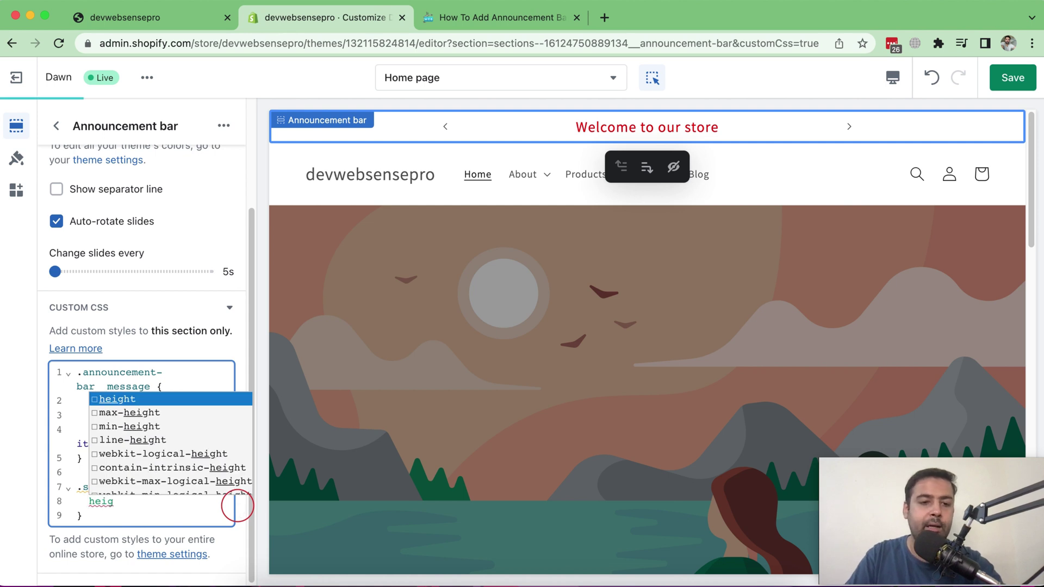
{"action": "type", "text": "ht:1.8"}
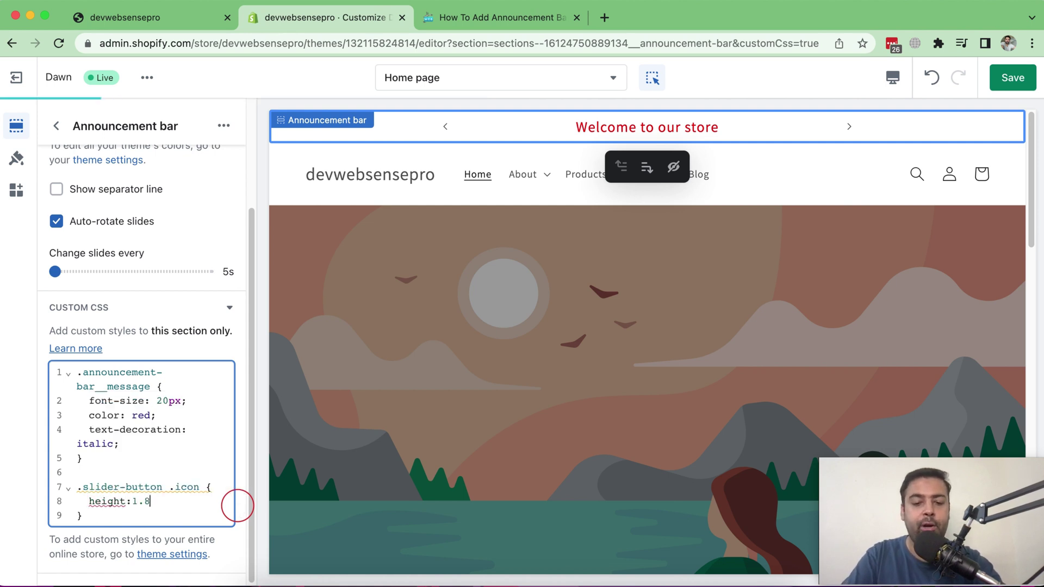
{"action": "type", "text": "rem"}
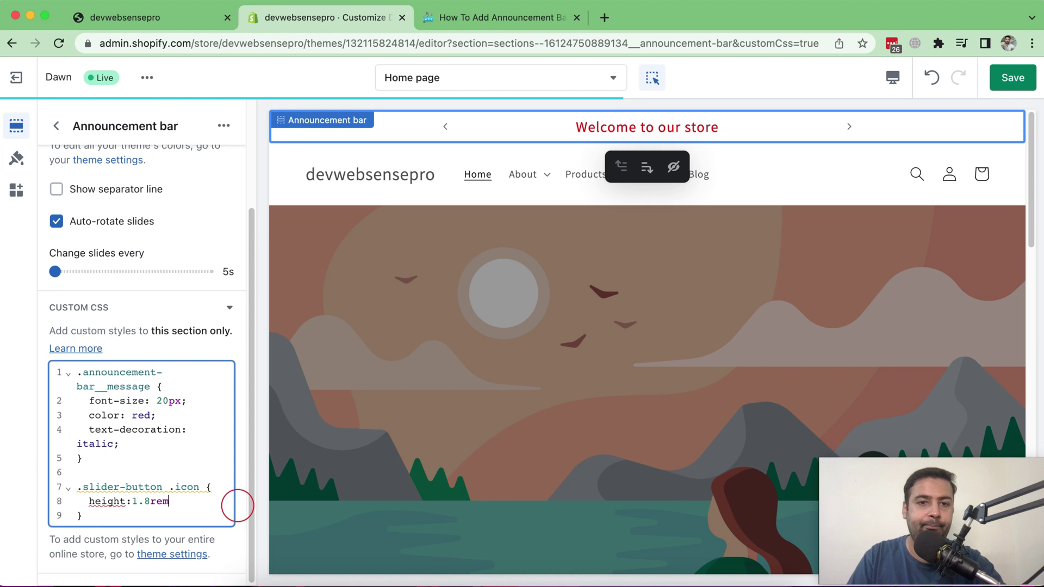
{"action": "key", "text": "Left"}
{"action": "key", "text": "Left"}
{"action": "key", "text": "Left"}
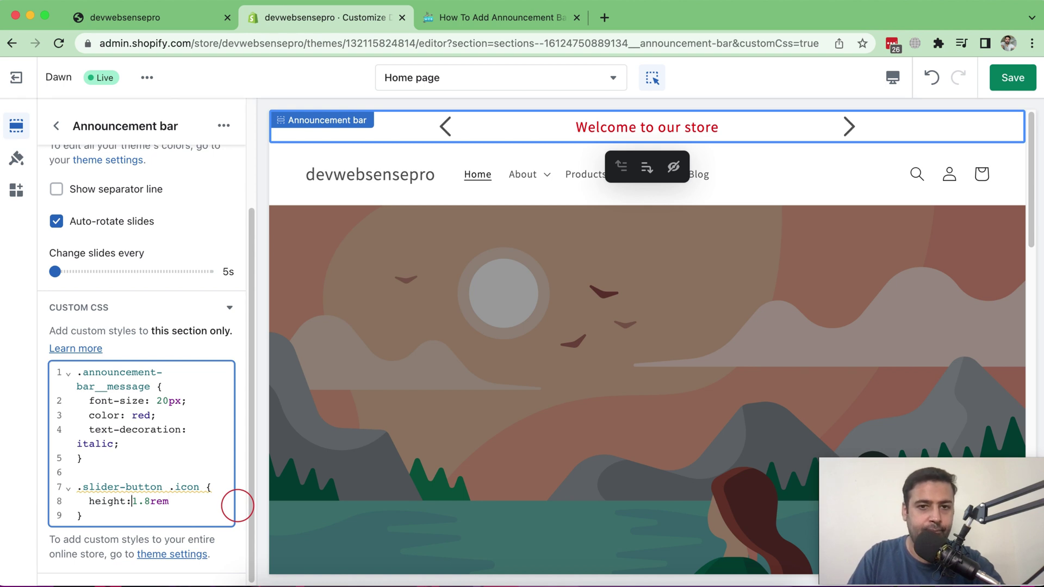
{"action": "type", "text": ";"}
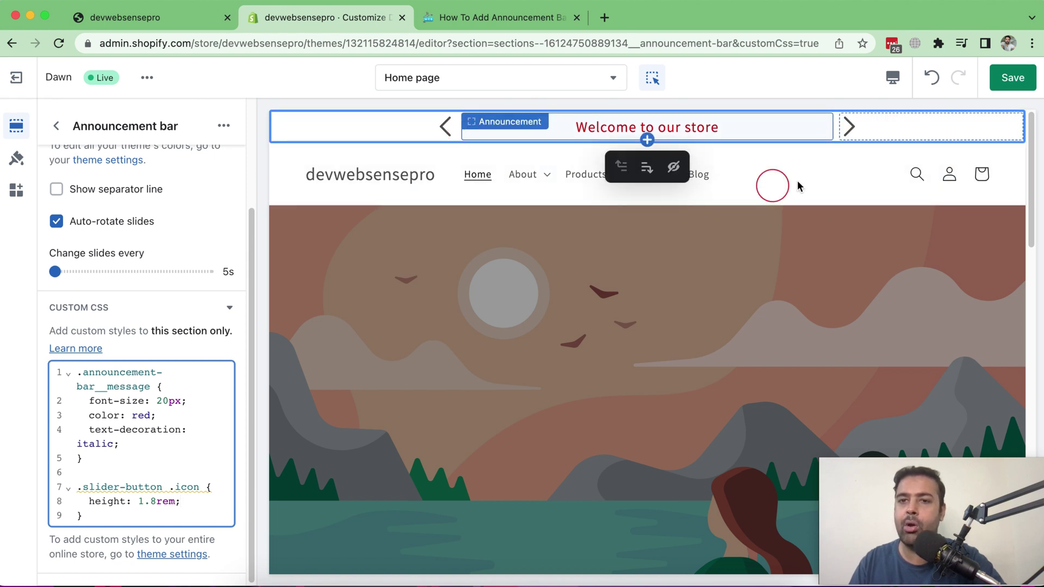
- Save the theme and reload the live storefront to load the new styles
{"action": "left_click", "coordinate": [1003, 79]}
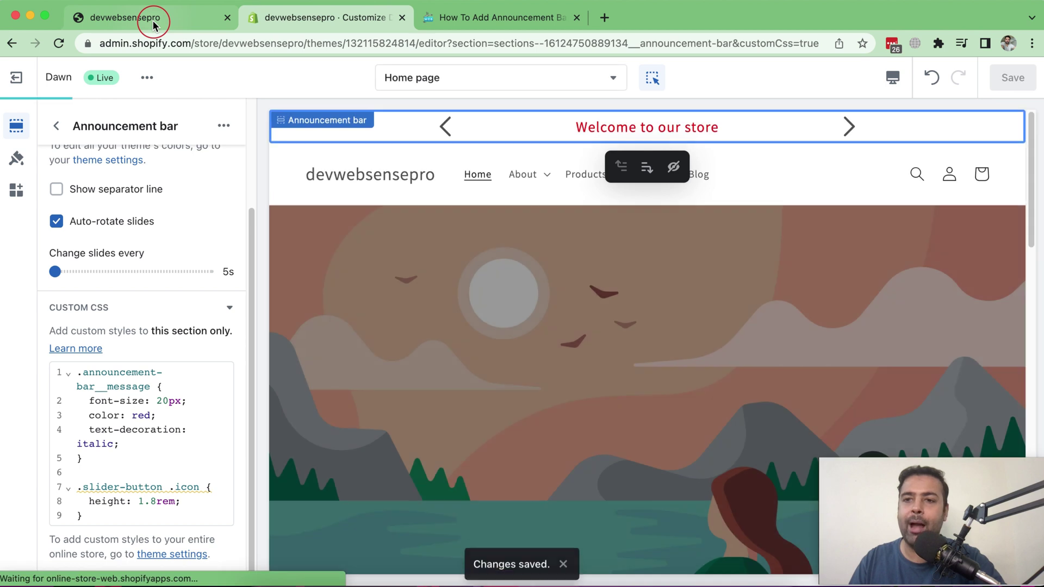
{"action": "left_click", "coordinate": [153, 21]}
{"action": "left_click", "coordinate": [59, 43]}
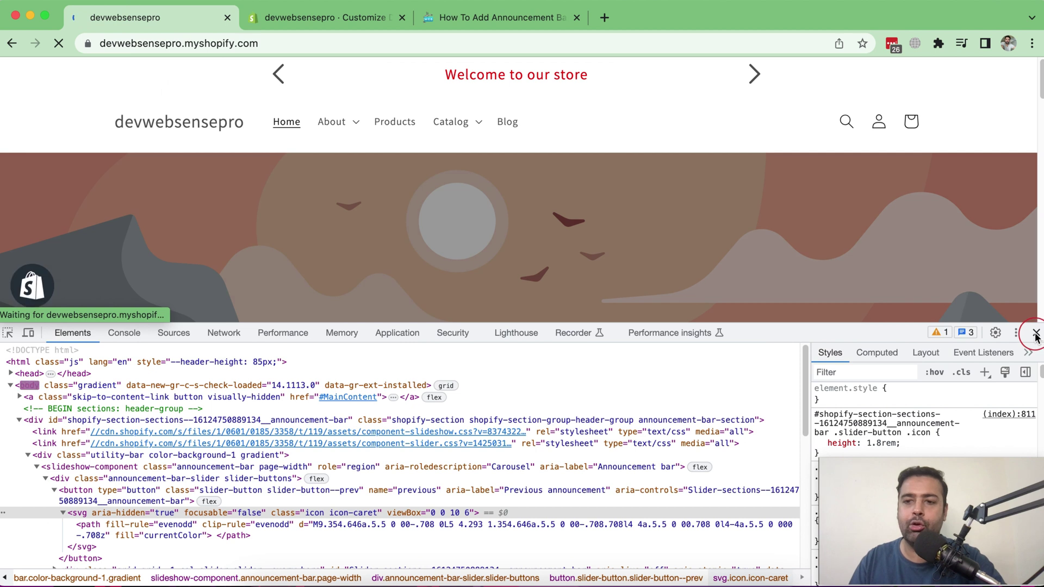
- Close developer tools and check the larger arrows and red announcement text on the storefront
{"action": "left_click", "coordinate": [1034, 334]}
{"action": "scroll", "coordinate": [272, 277], "scroll_direction": "down", "scroll_amount": 3}
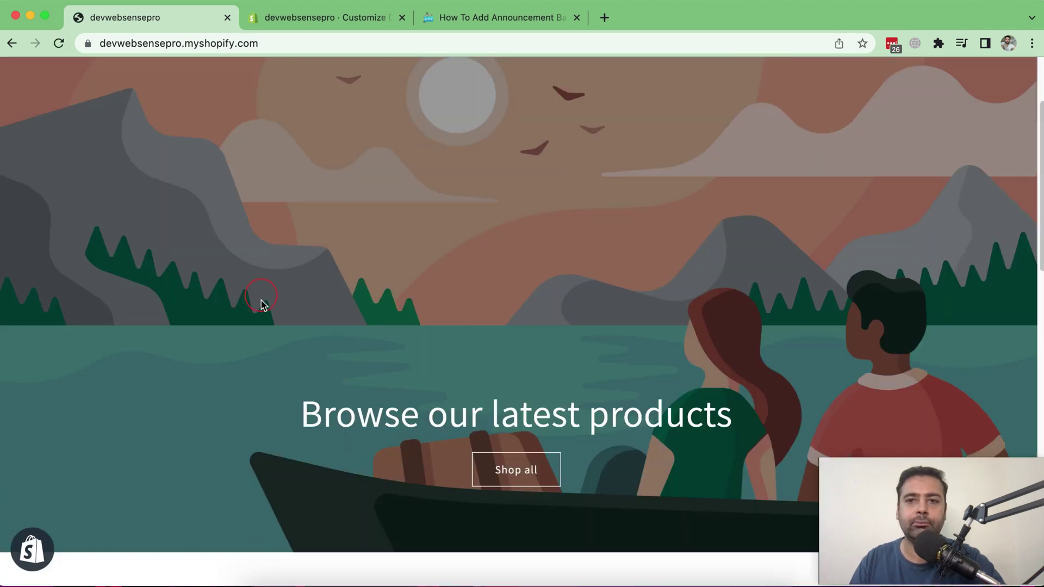
{"action": "scroll", "coordinate": [263, 315], "scroll_direction": "up", "scroll_amount": 3}
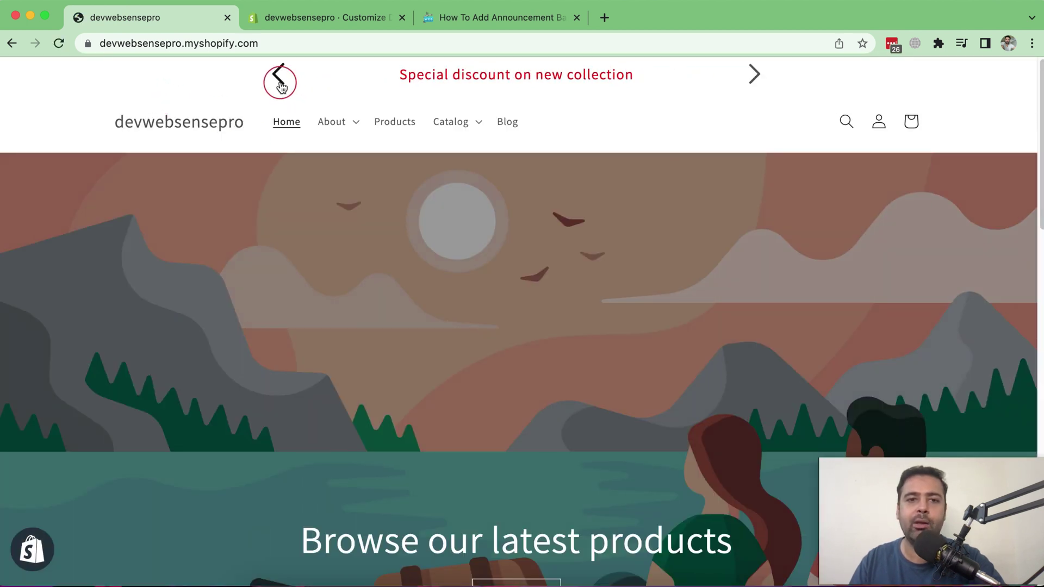